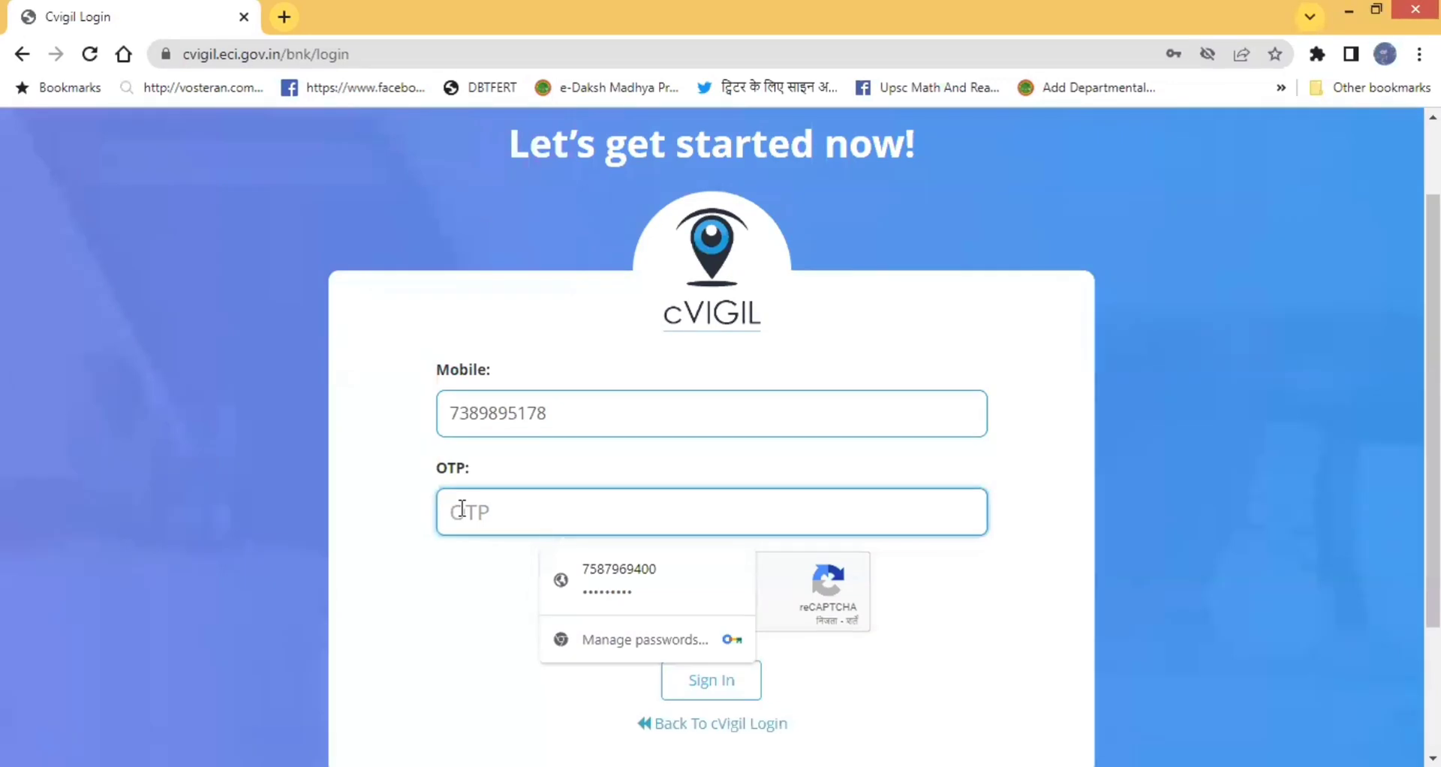
- Enter the one-time password and sign in to the cVIGIL portal with the registered mobile
{"action": "type", "text": "1234"}
{"action": "left_click", "coordinate": [433, 590]}
{"action": "scroll", "coordinate": [660, 548], "scroll_direction": "down", "scroll_amount": 3}
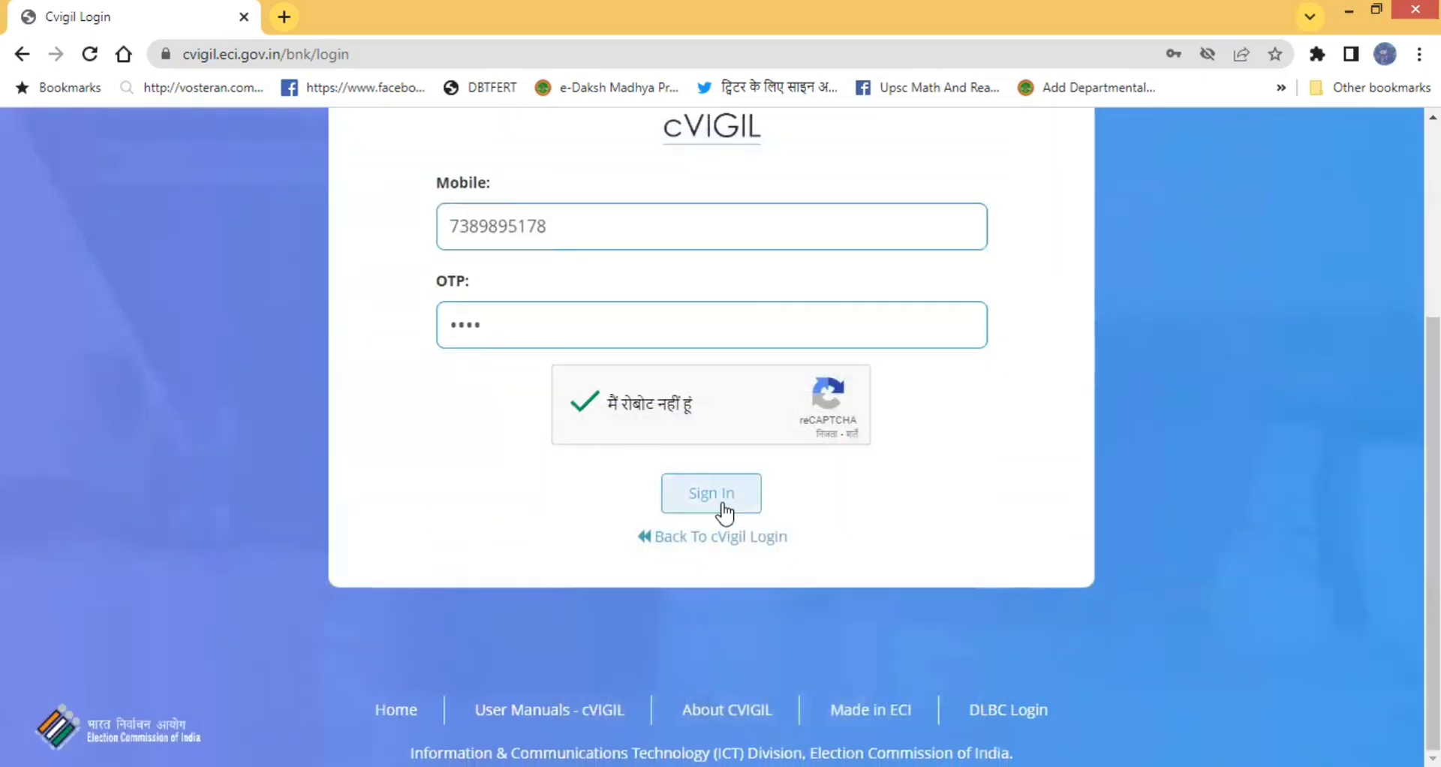
{"action": "left_click", "coordinate": [721, 507]}
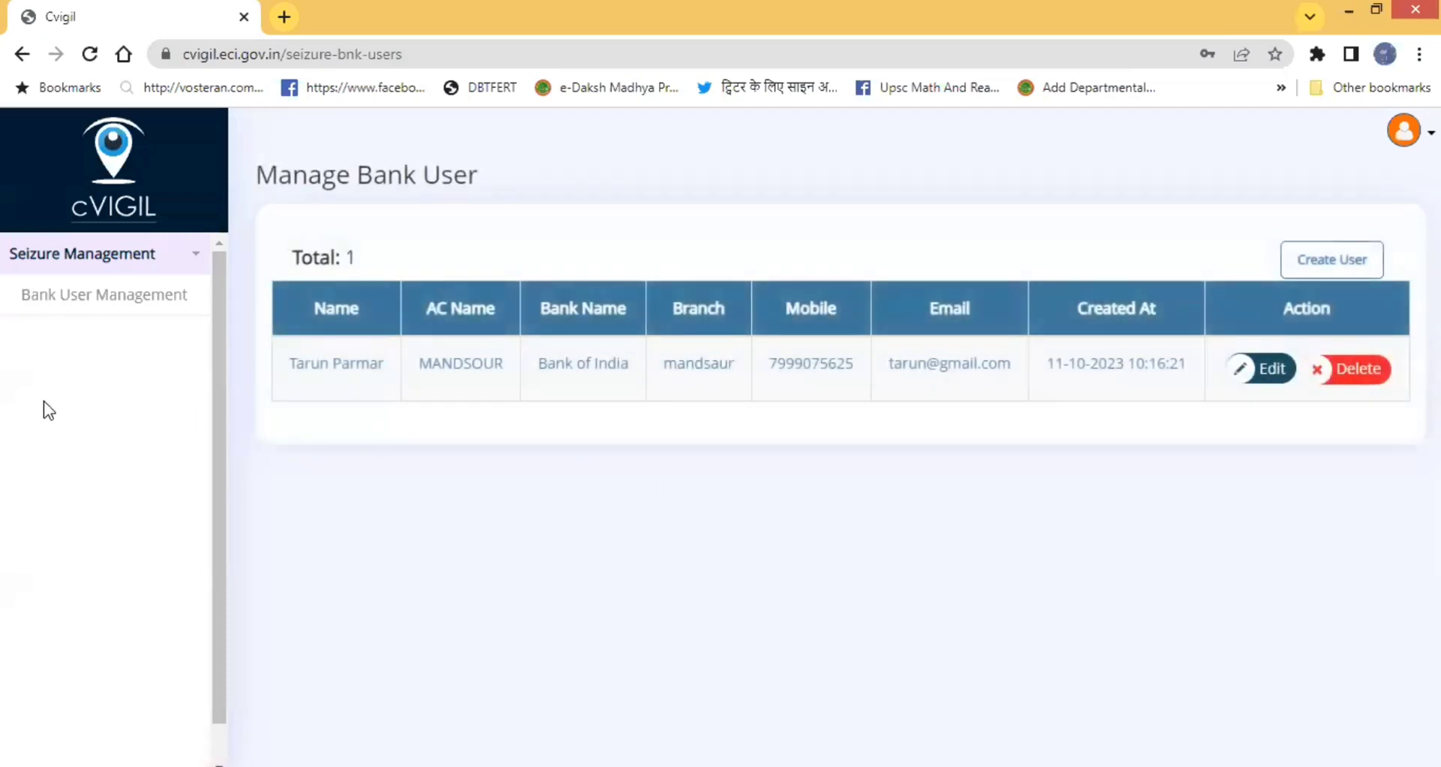
{"action": "left_click", "coordinate": [100, 310]}
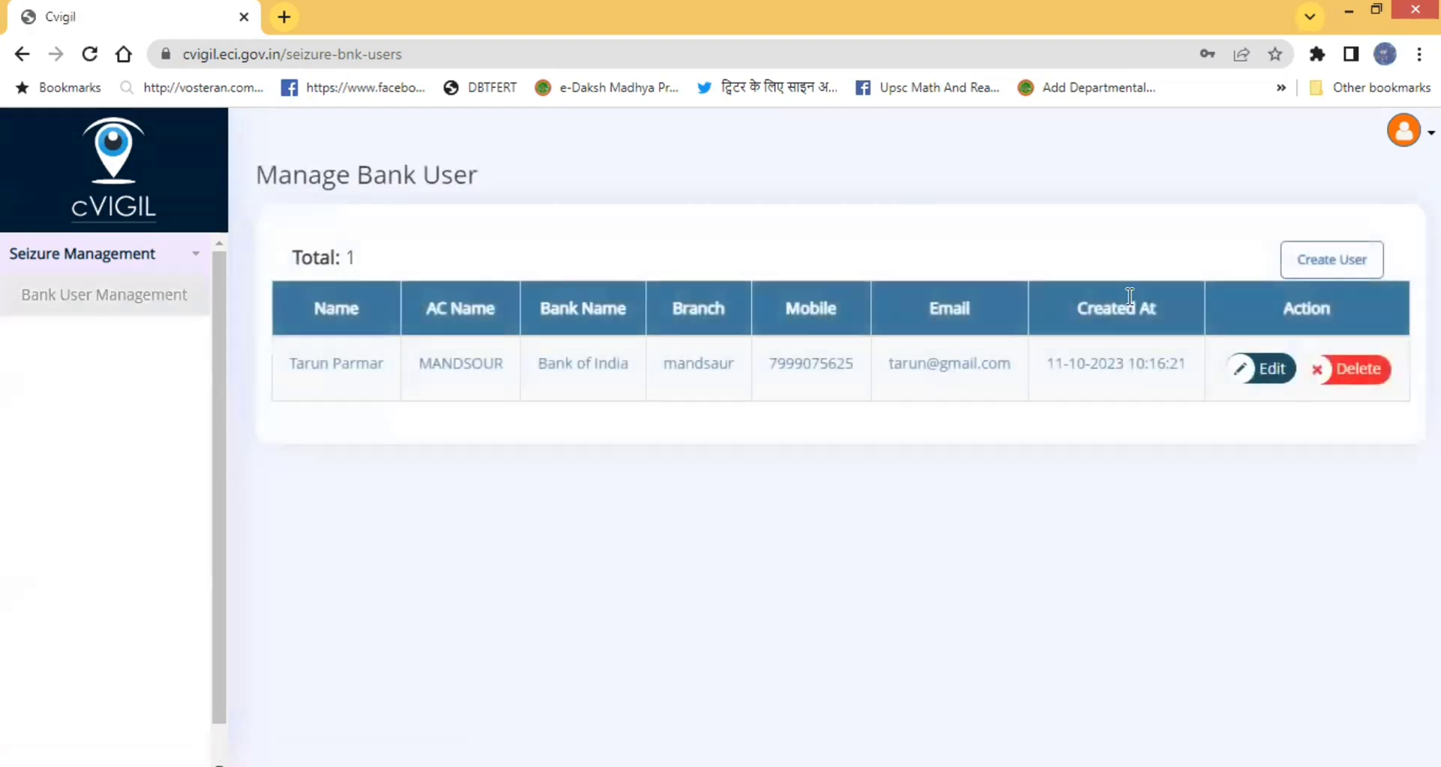
{"action": "left_click", "coordinate": [1327, 263]}
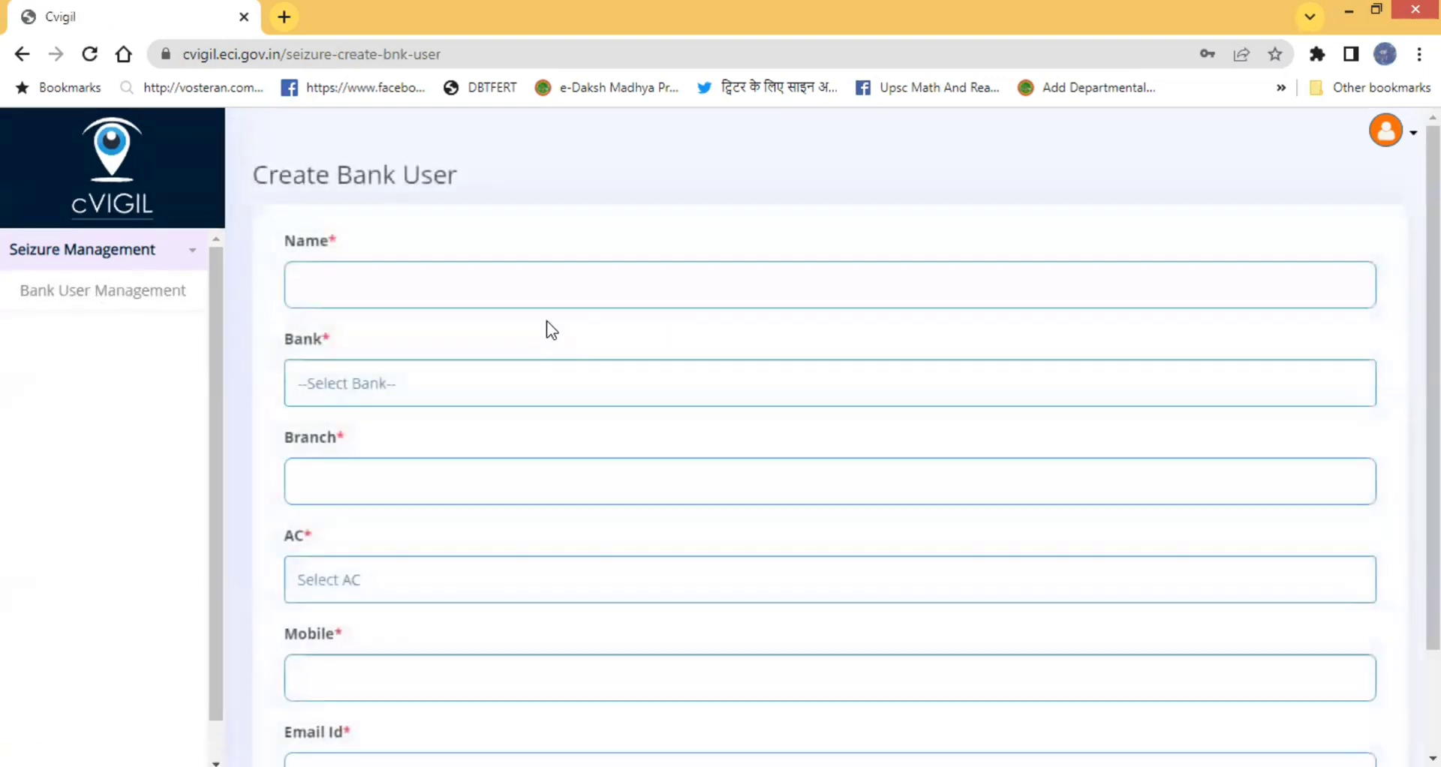
{"action": "left_click", "coordinate": [398, 286]}
{"action": "scroll", "coordinate": [401, 328], "scroll_direction": "down", "scroll_amount": 2}
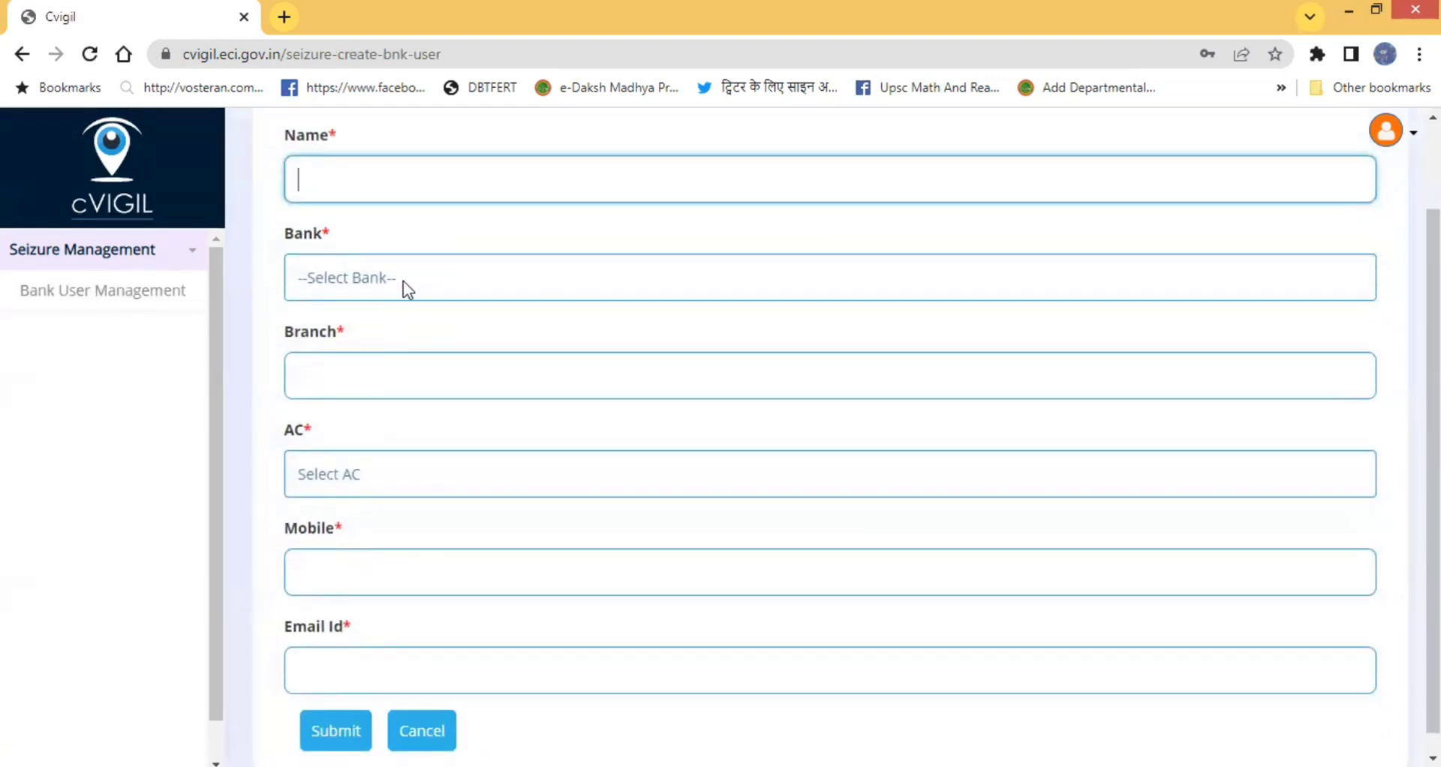
{"action": "left_click", "coordinate": [403, 281]}
{"action": "scroll", "coordinate": [384, 456], "scroll_direction": "down", "scroll_amount": 5}
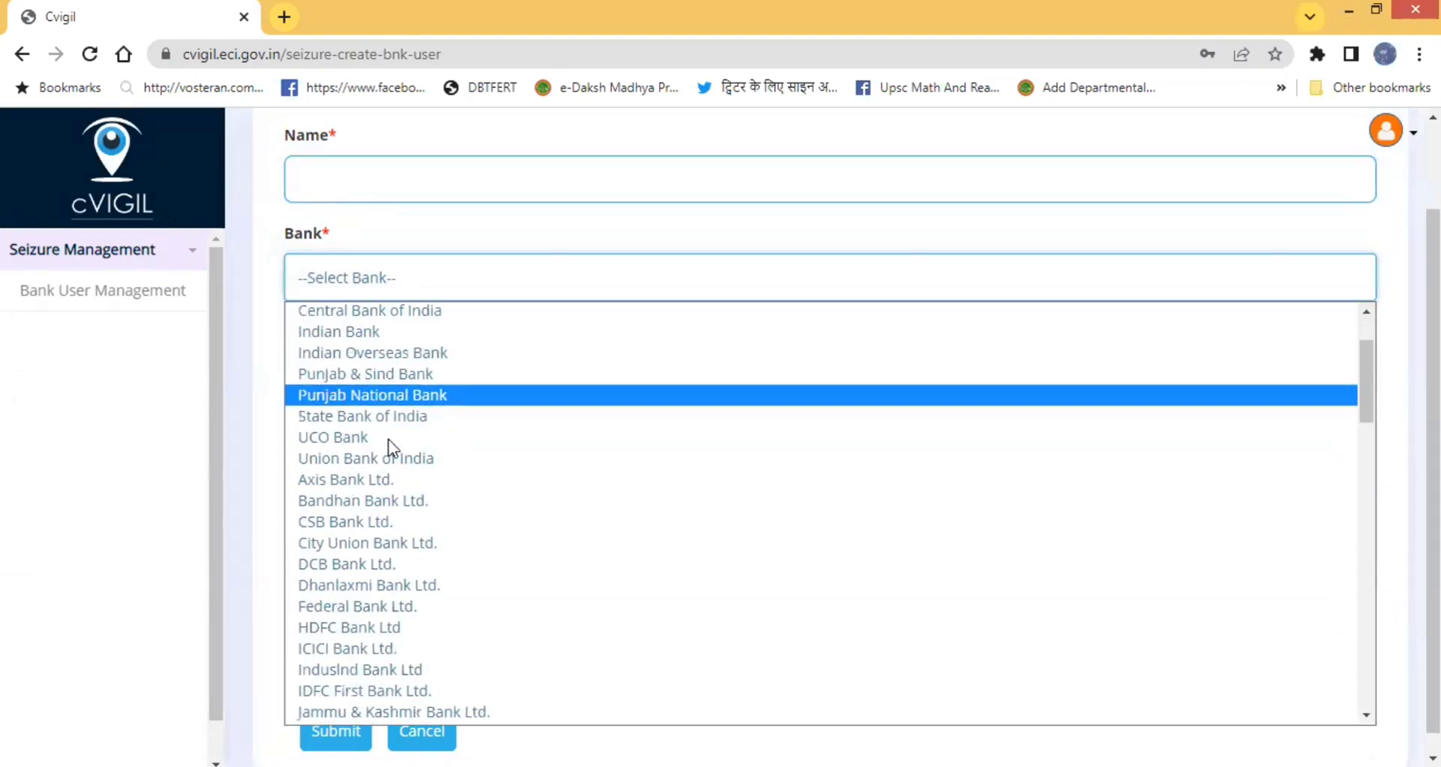
{"action": "scroll", "coordinate": [372, 524], "scroll_direction": "down", "scroll_amount": 5}
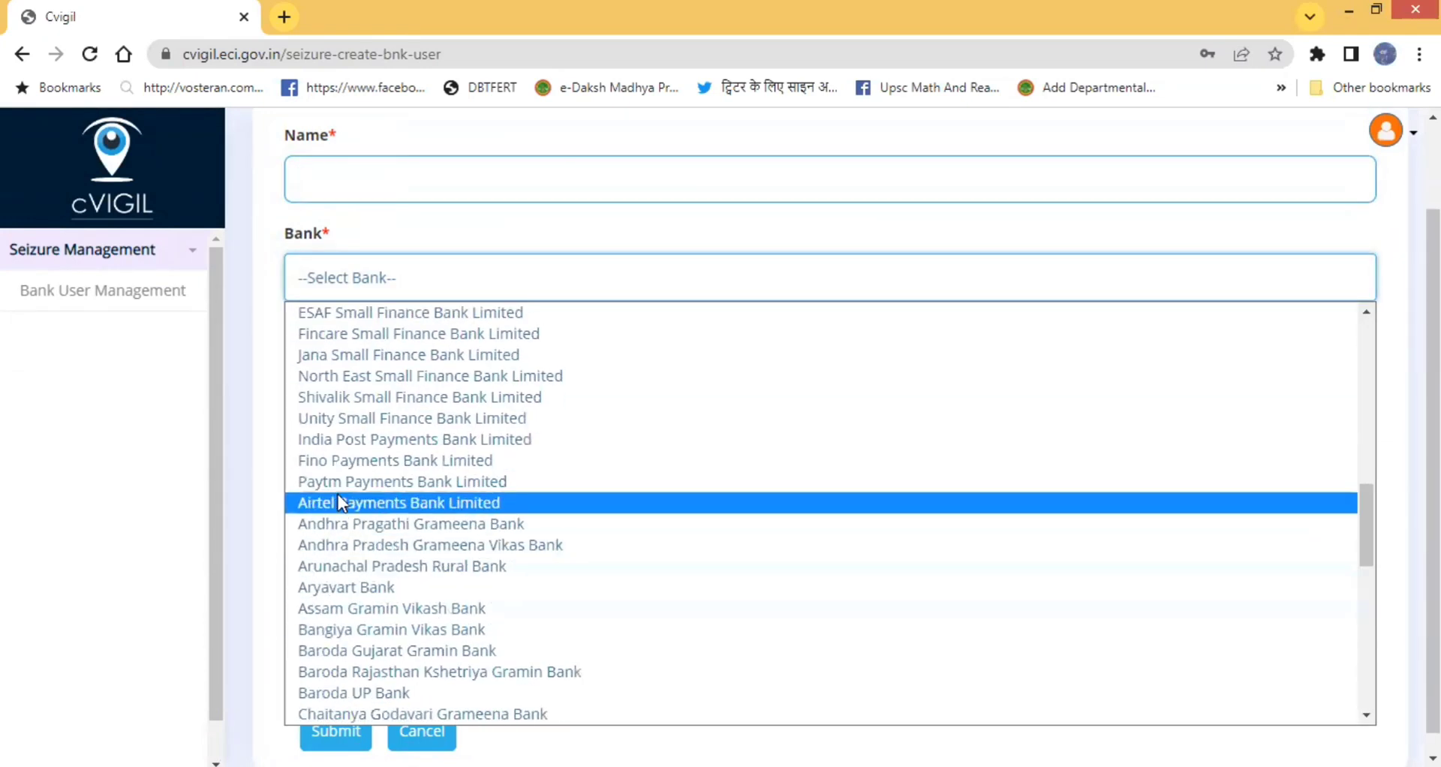
{"action": "scroll", "coordinate": [345, 517], "scroll_direction": "down", "scroll_amount": 8}
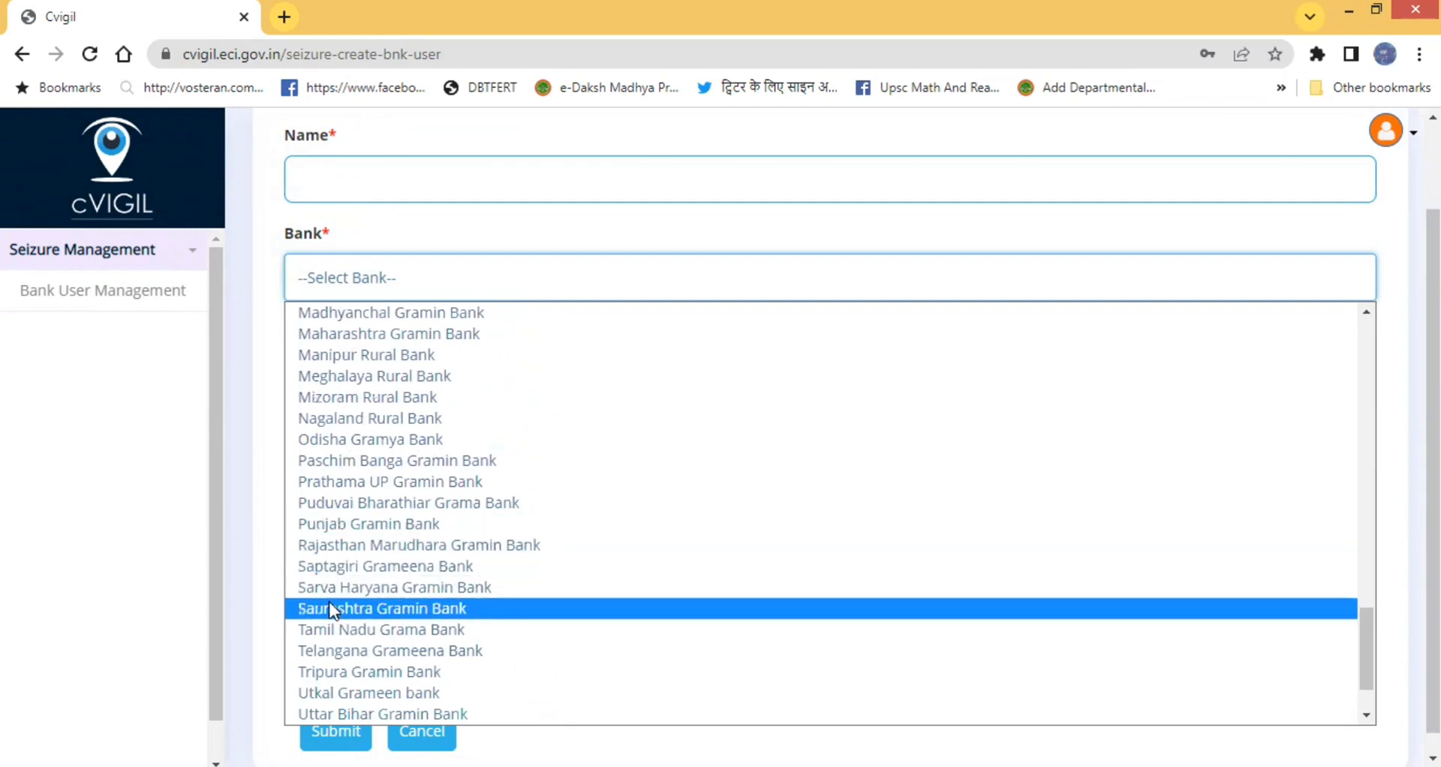
{"action": "scroll", "coordinate": [360, 570], "scroll_direction": "down", "scroll_amount": 2}
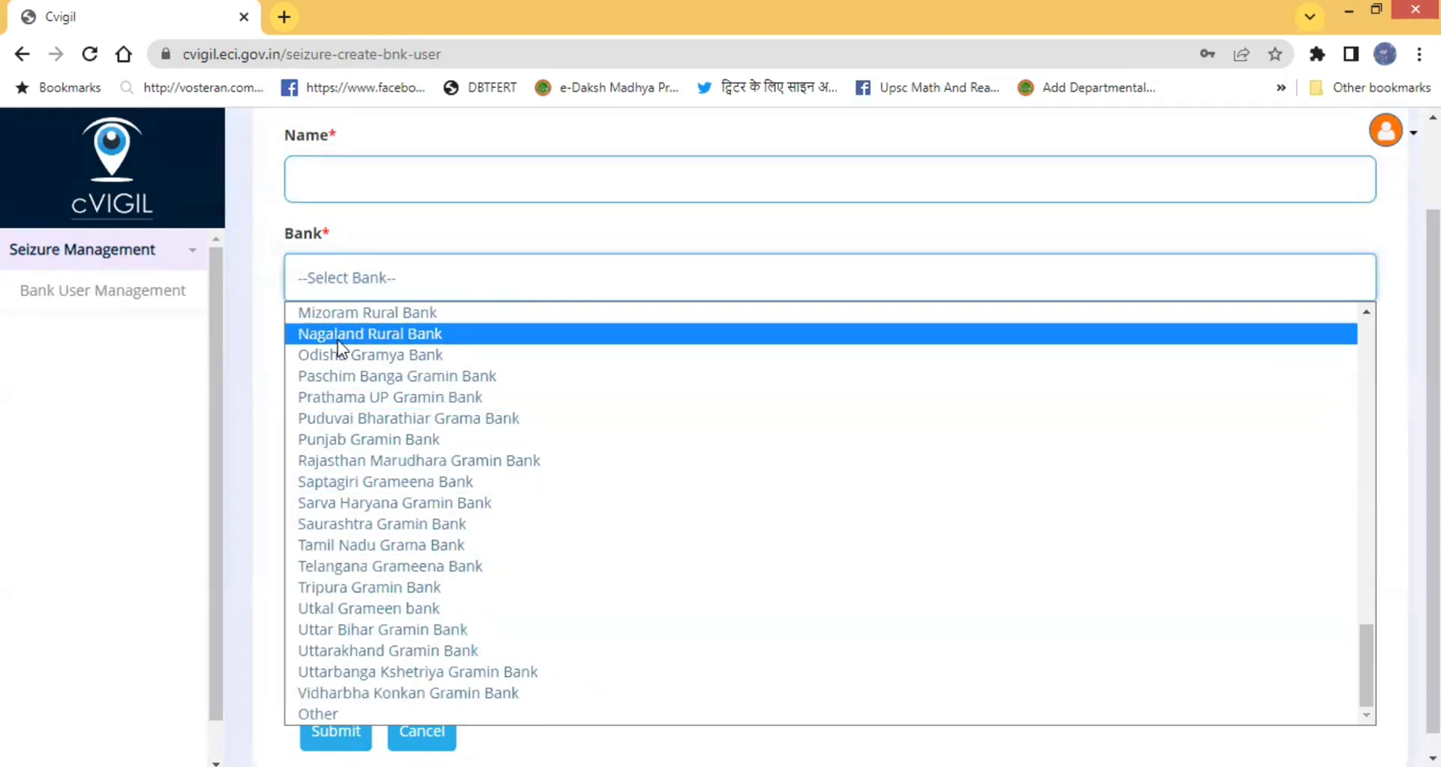
{"action": "left_click", "coordinate": [266, 379]}
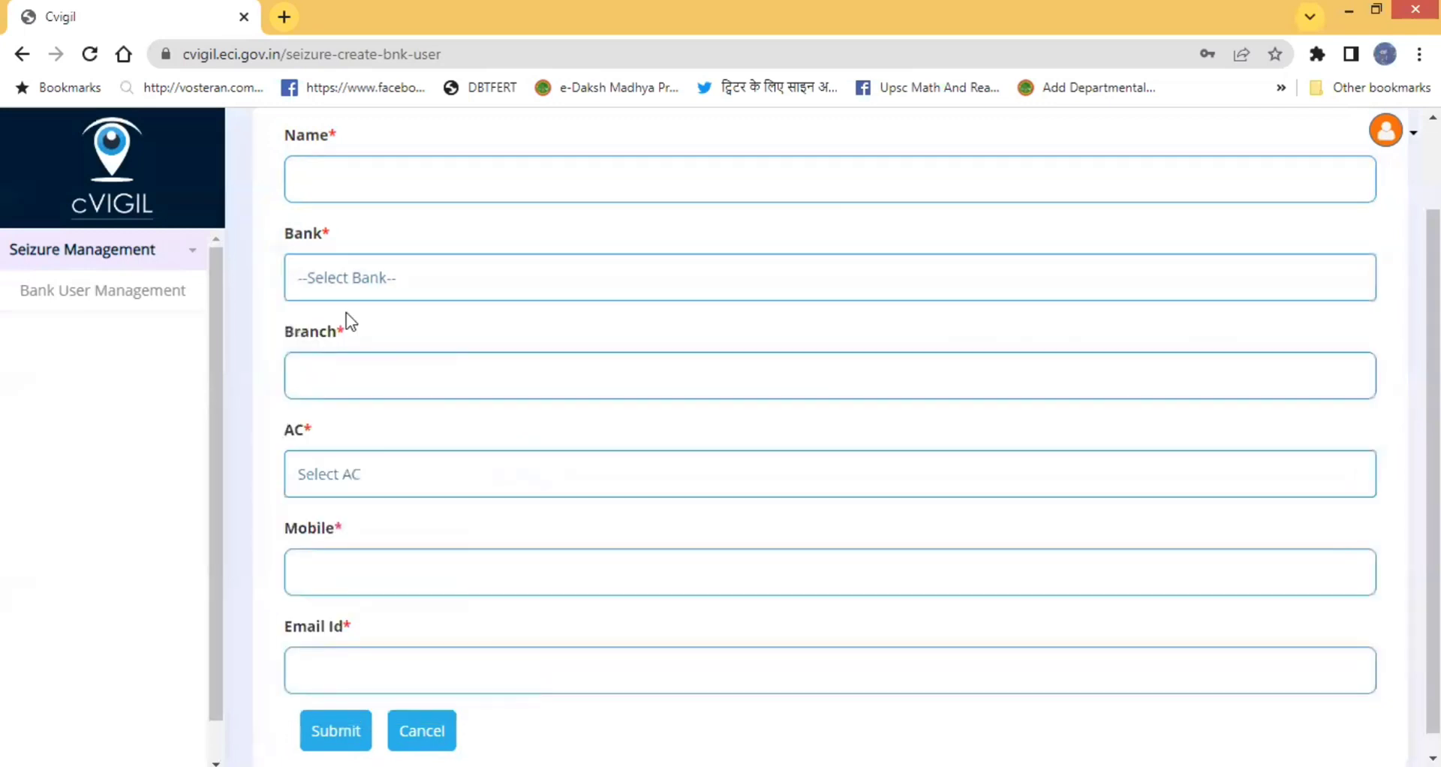
{"action": "left_click", "coordinate": [375, 283]}
{"action": "left_click", "coordinate": [378, 378]}
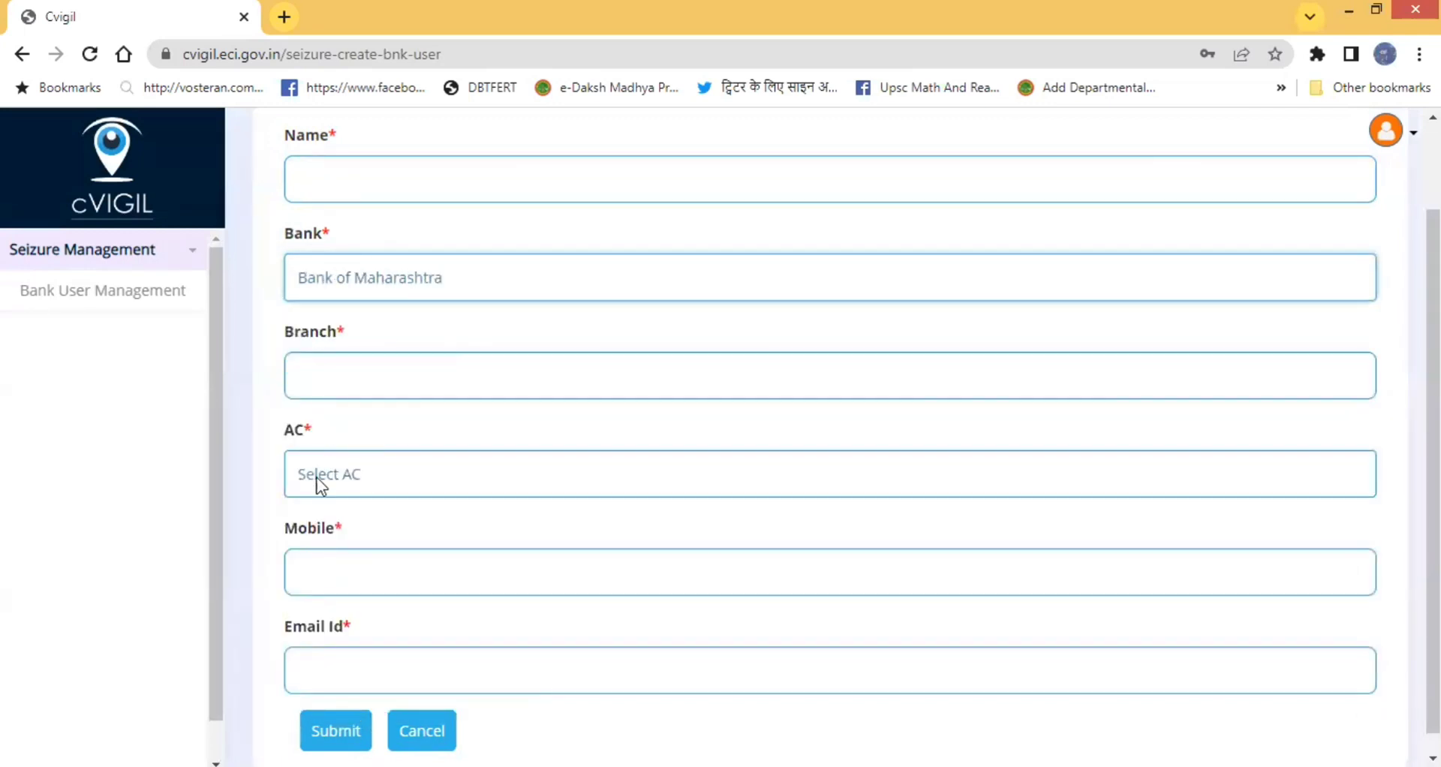
{"action": "left_click", "coordinate": [324, 369]}
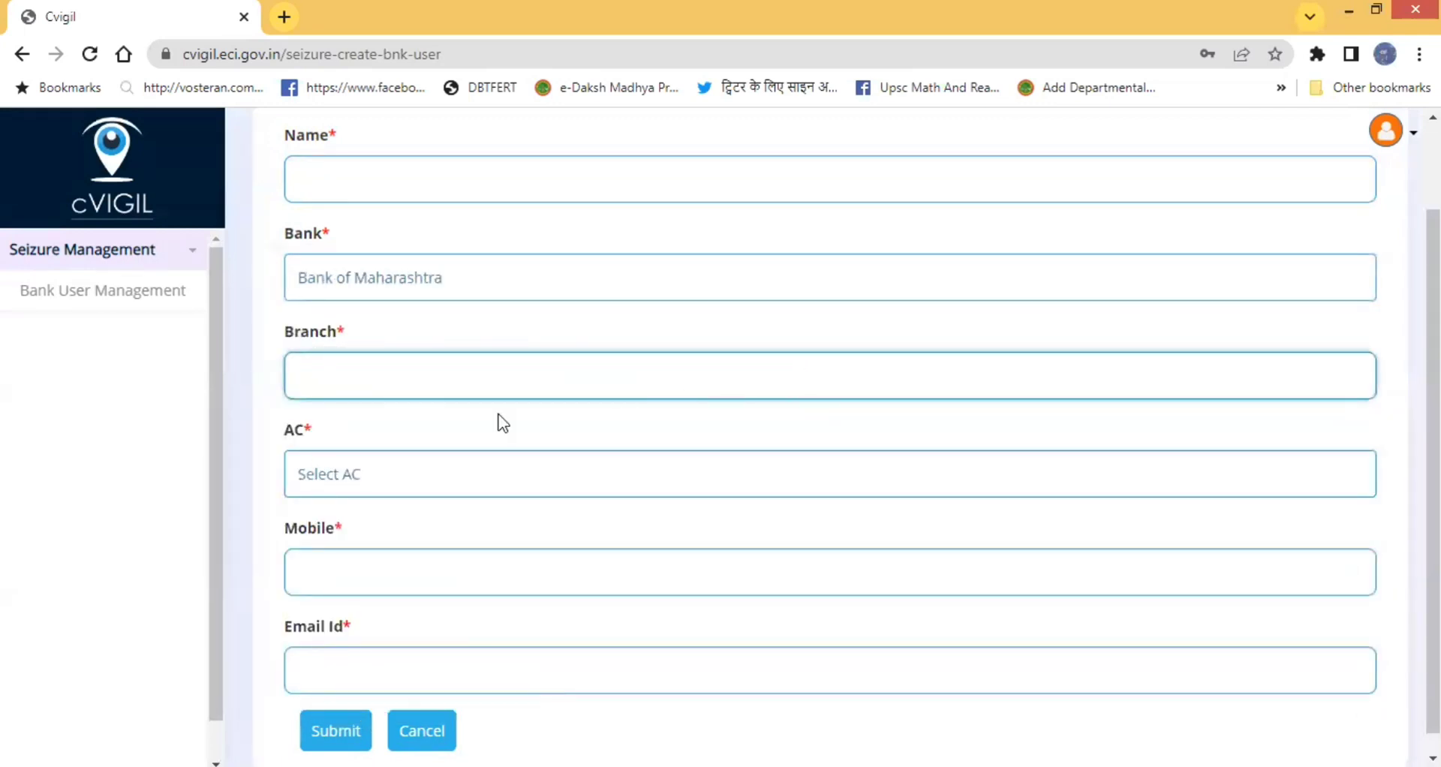
{"action": "left_click", "coordinate": [340, 476]}
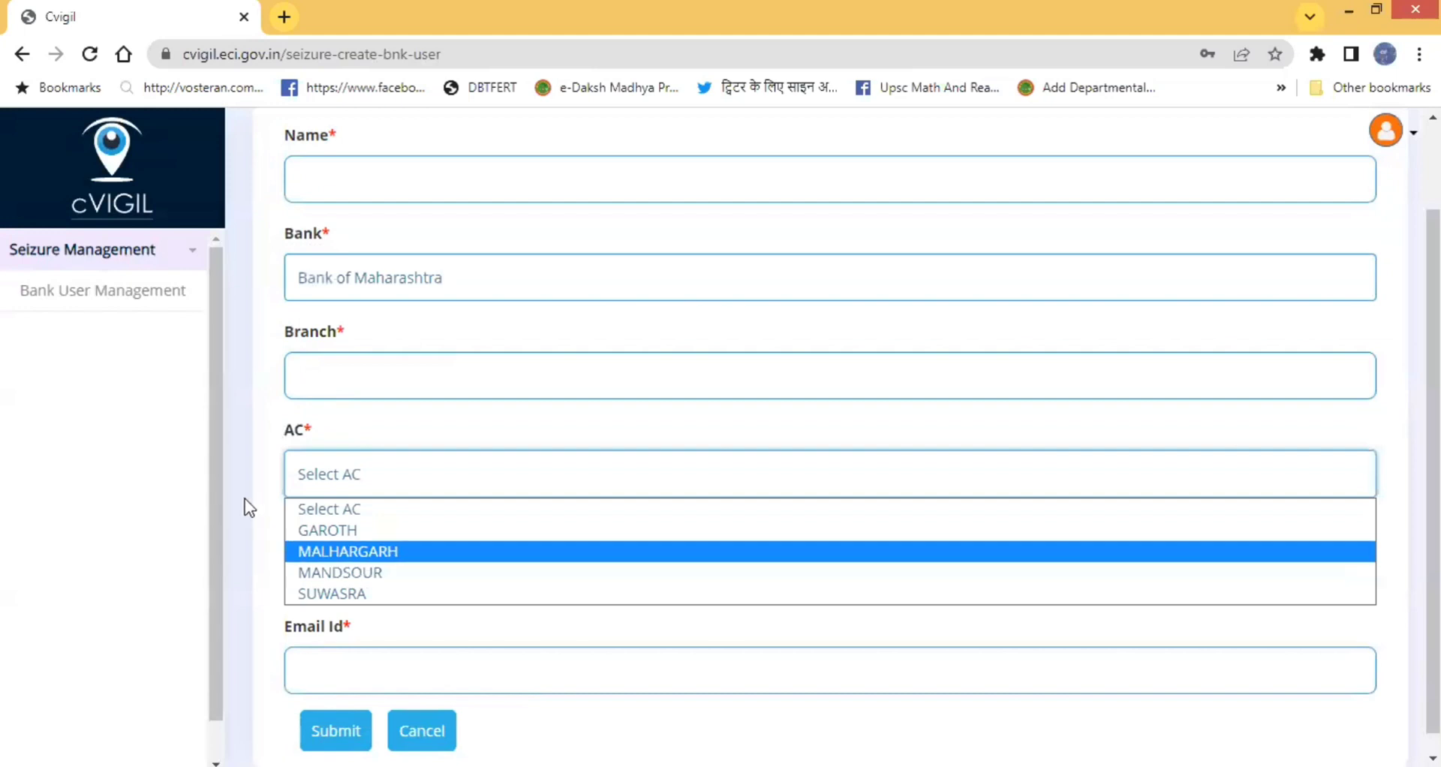
{"action": "scroll", "coordinate": [244, 498], "scroll_direction": "down", "scroll_amount": 1}
{"action": "left_click", "coordinate": [314, 564]}
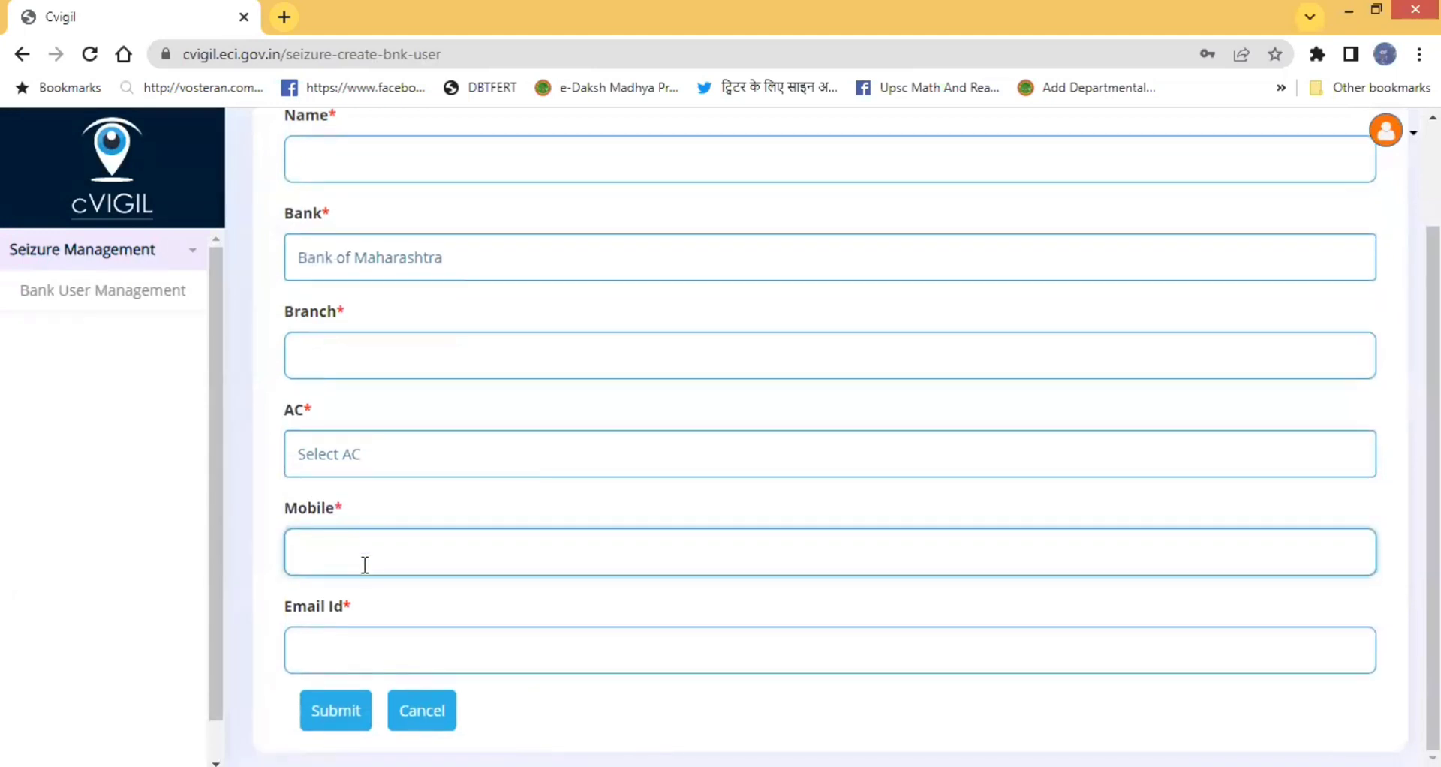
{"action": "left_click", "coordinate": [375, 650]}
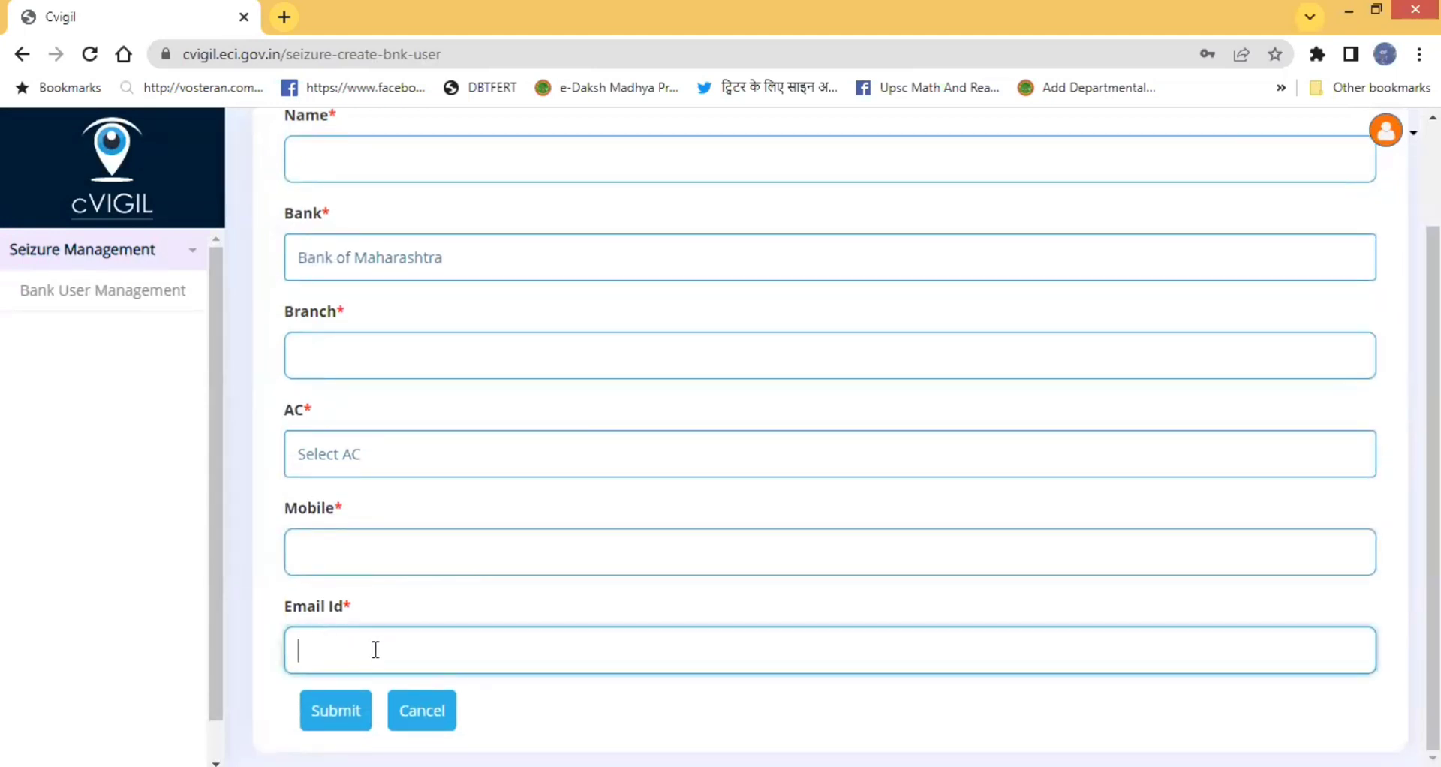
{"action": "left_click", "coordinate": [331, 713]}
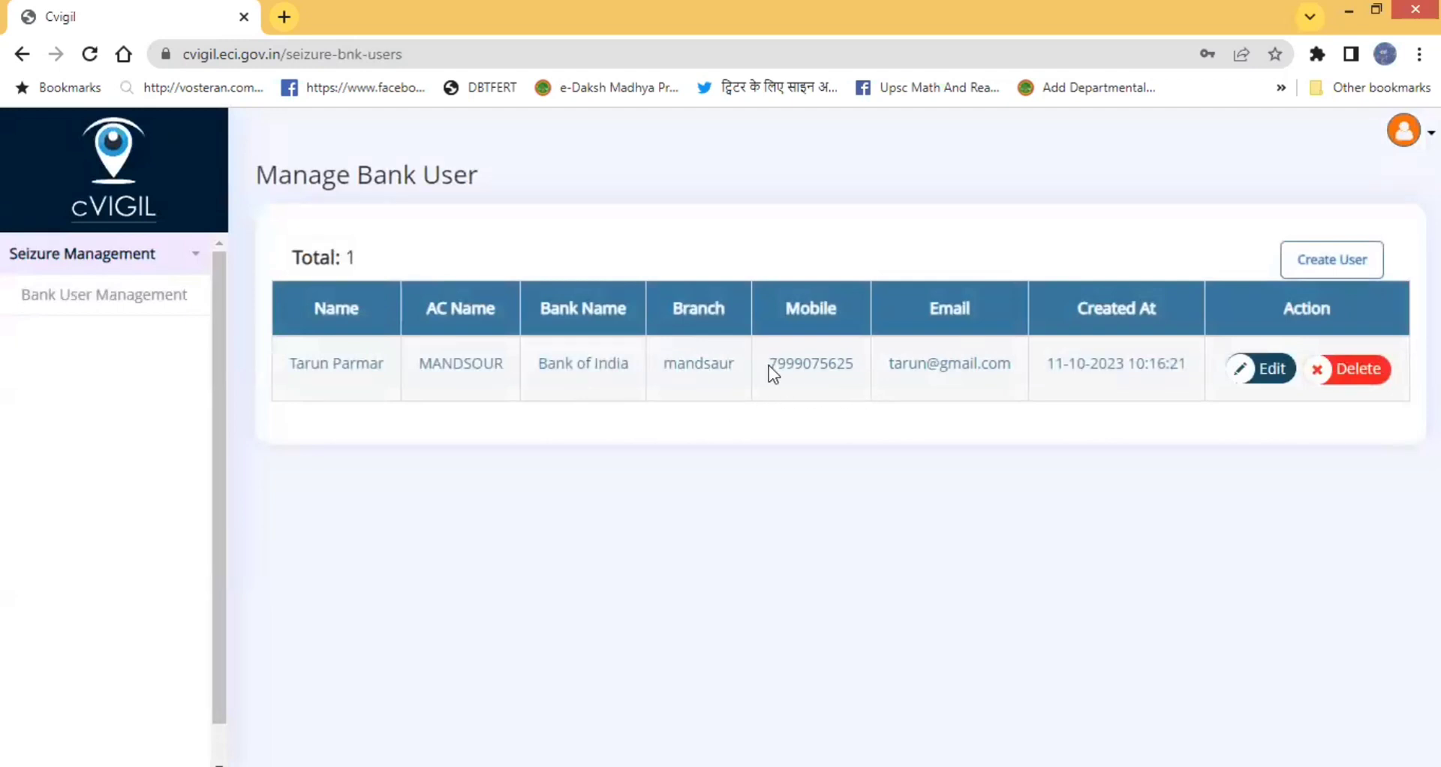
- Paste the bank user's mobile number into the bank login and choose Already Have OTP
{"action": "double_click", "coordinate": [791, 366]}
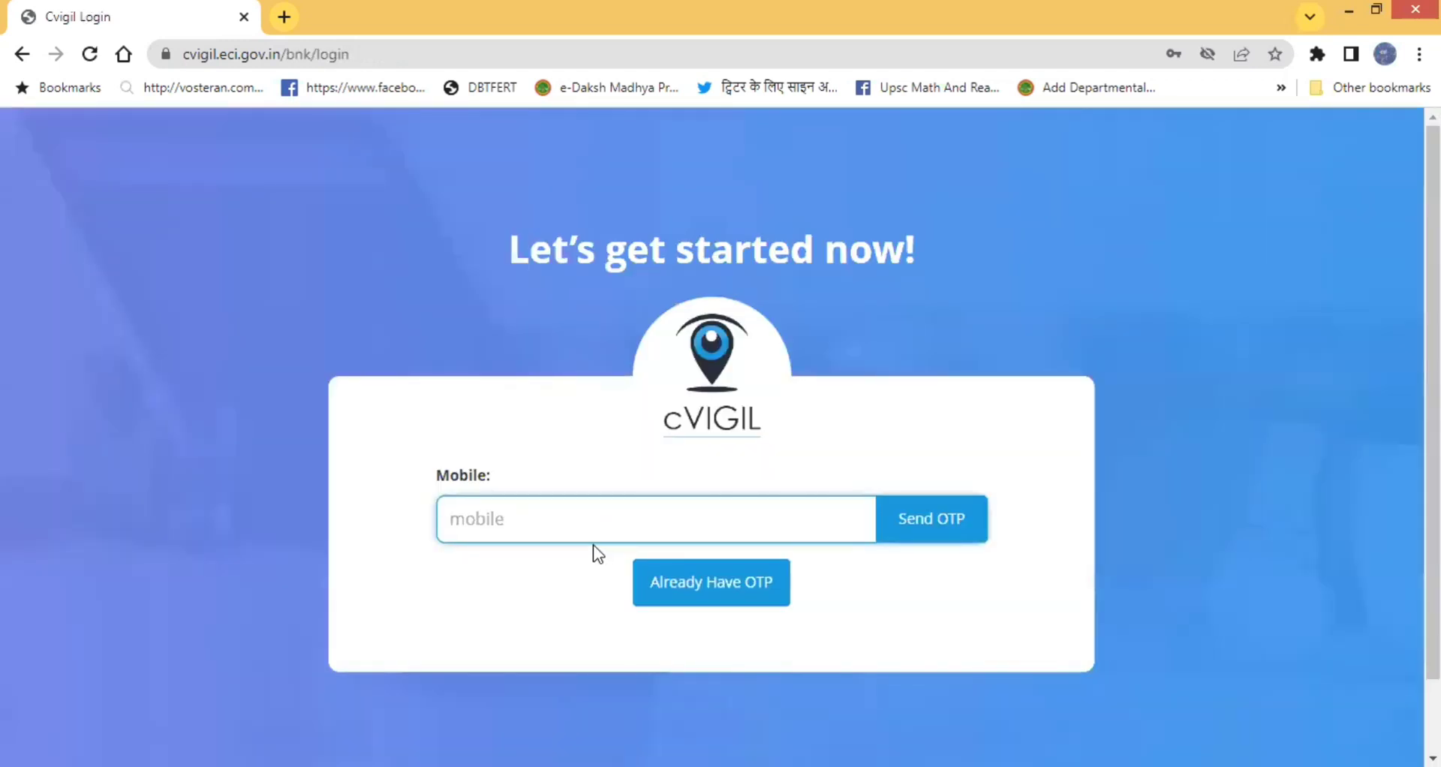
{"action": "key", "text": "ctrl+v"}
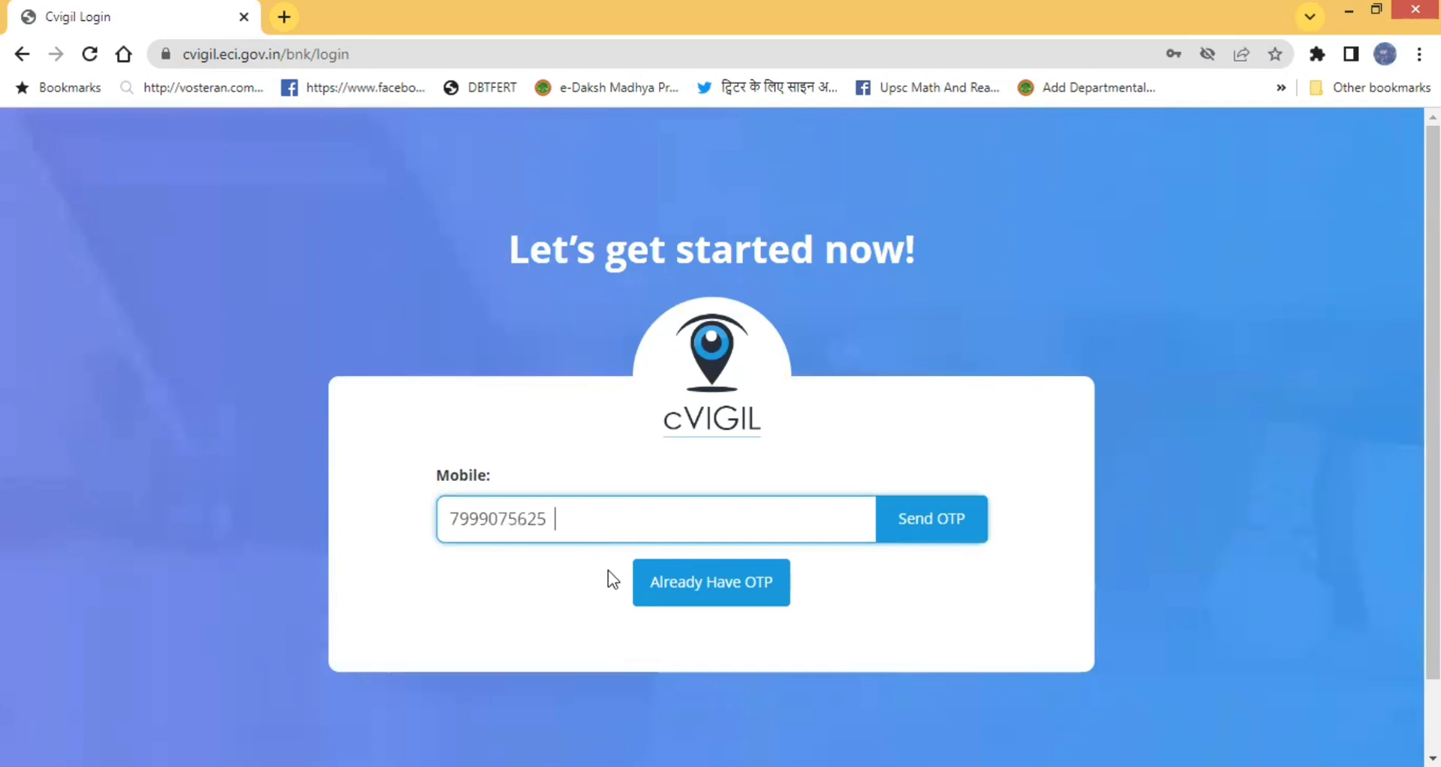
{"action": "left_click", "coordinate": [736, 589]}
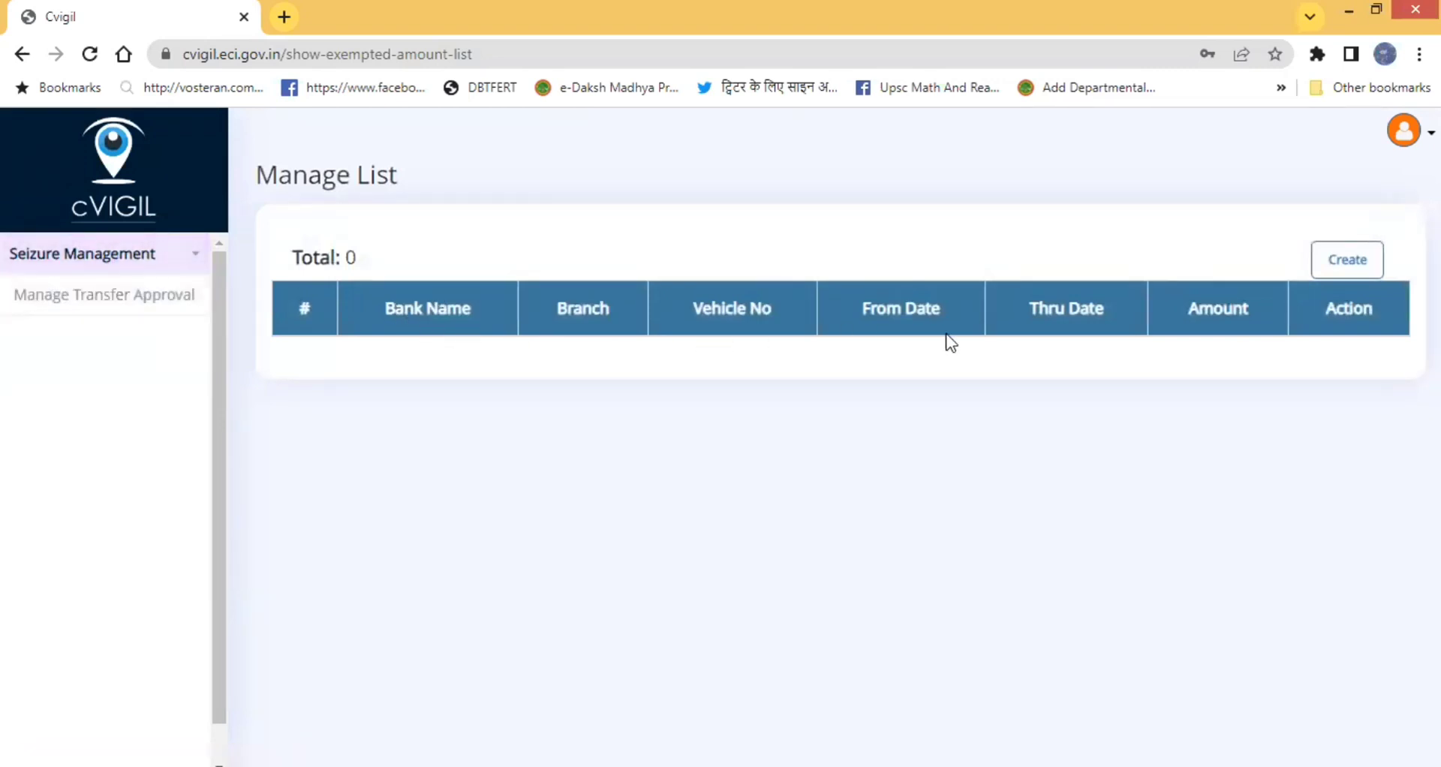
{"action": "left_click", "coordinate": [59, 299]}
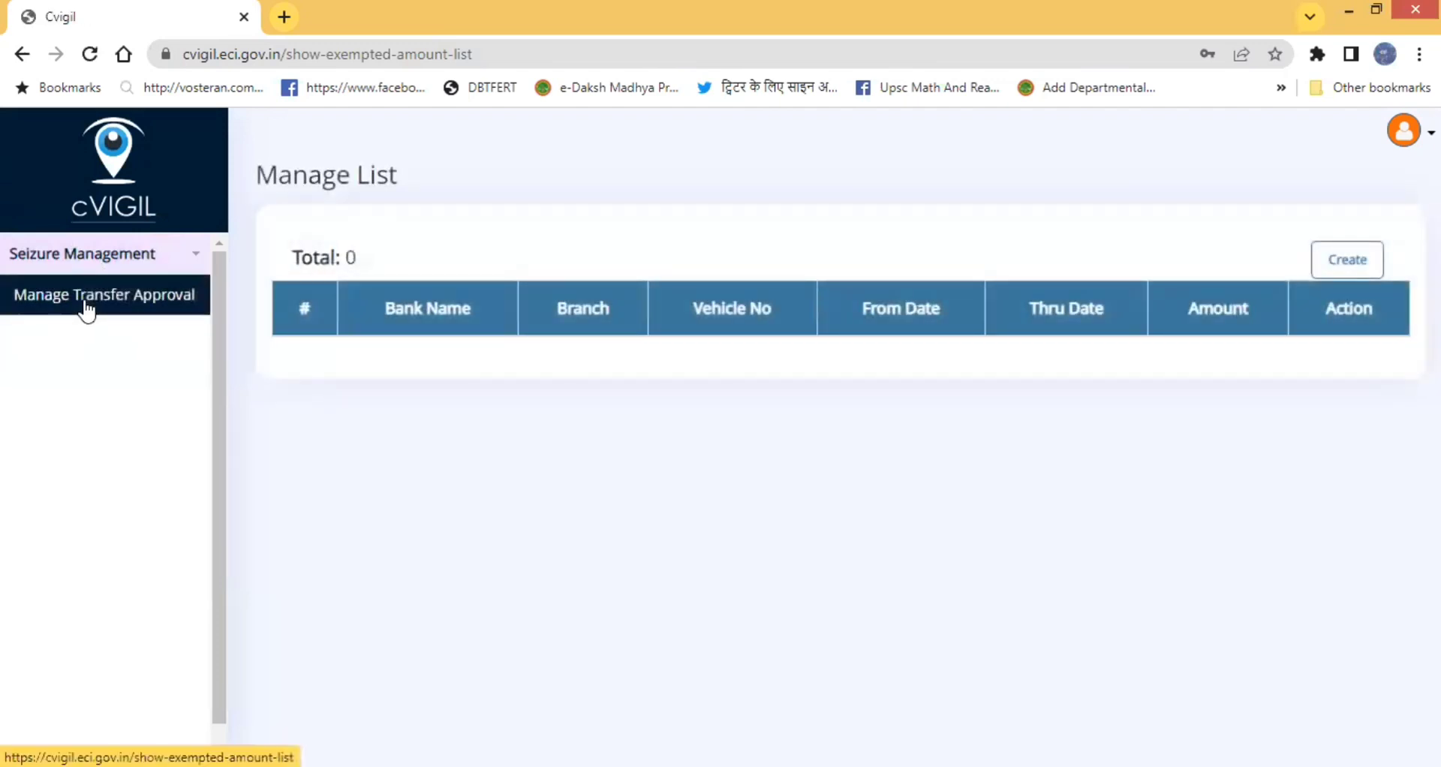
{"action": "left_click", "coordinate": [1335, 266]}
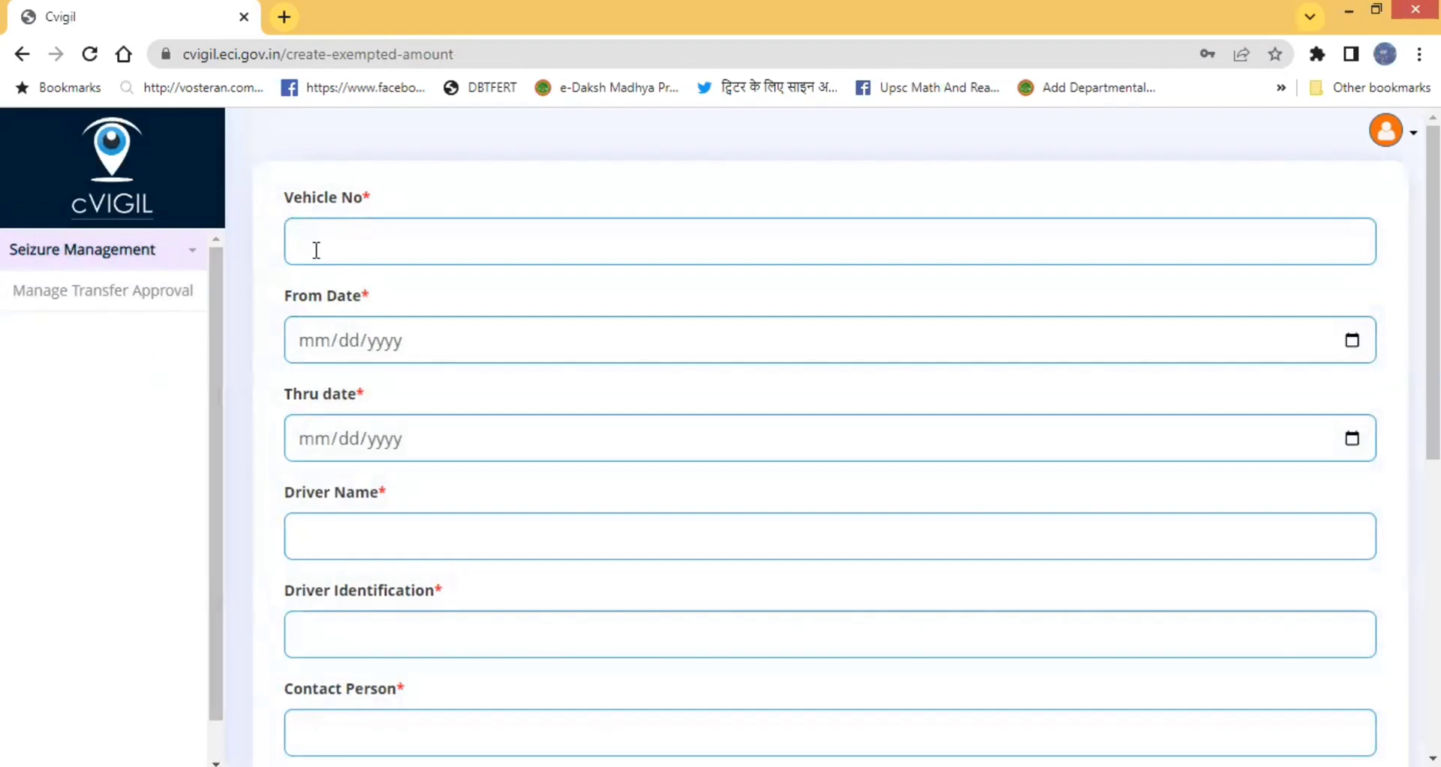
{"action": "left_click", "coordinate": [316, 251]}
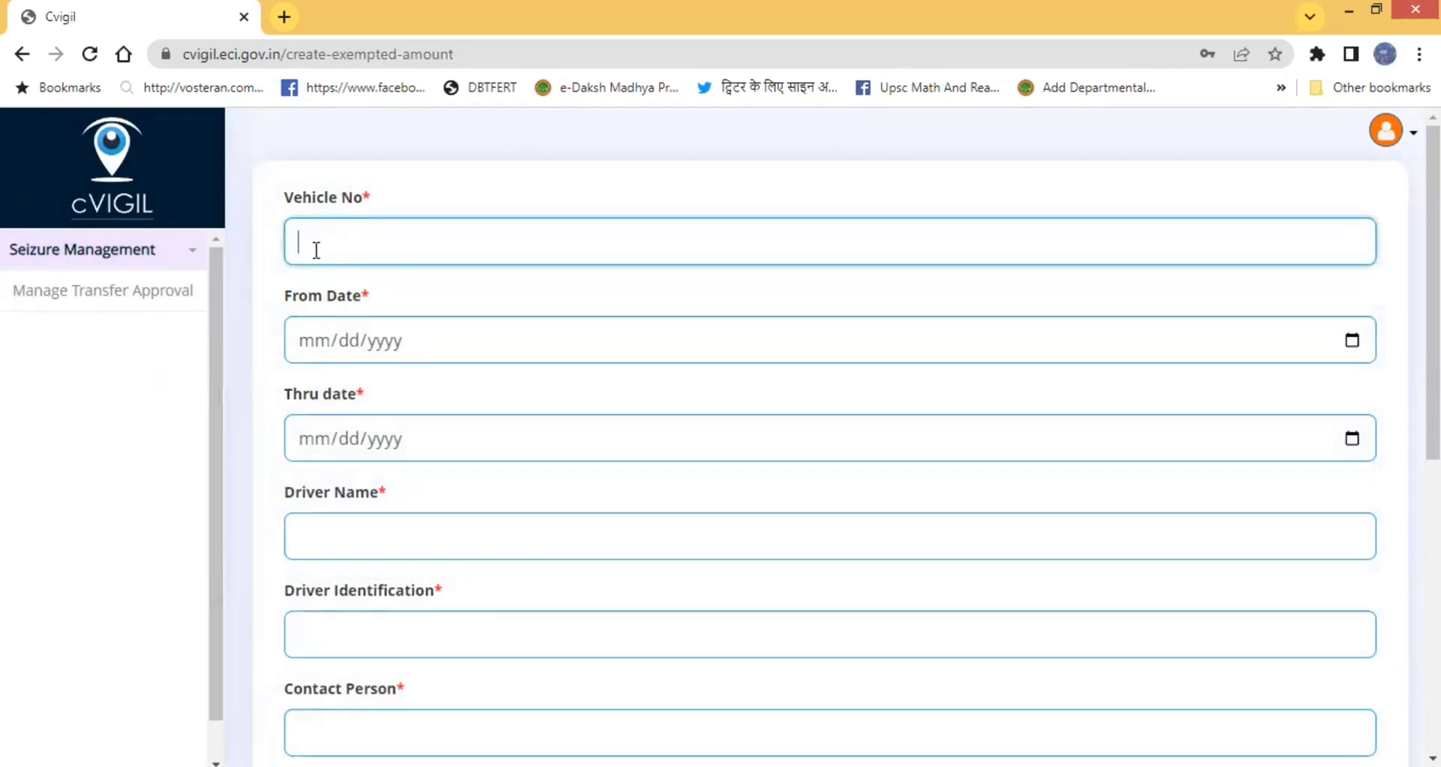
- Set both From Date and Thru date to 11 October 2023 from the calendars
{"action": "left_click", "coordinate": [383, 340]}
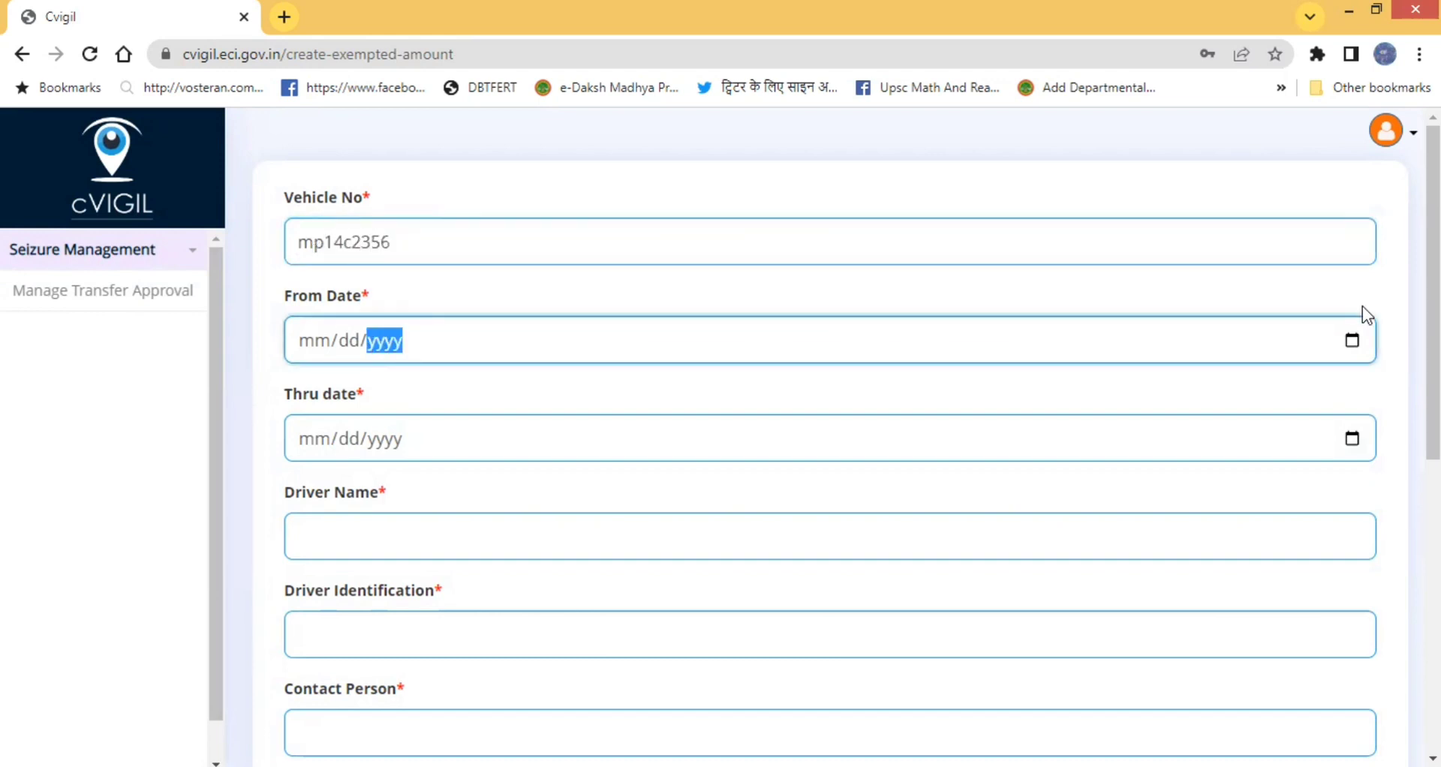
{"action": "left_click", "coordinate": [1351, 342]}
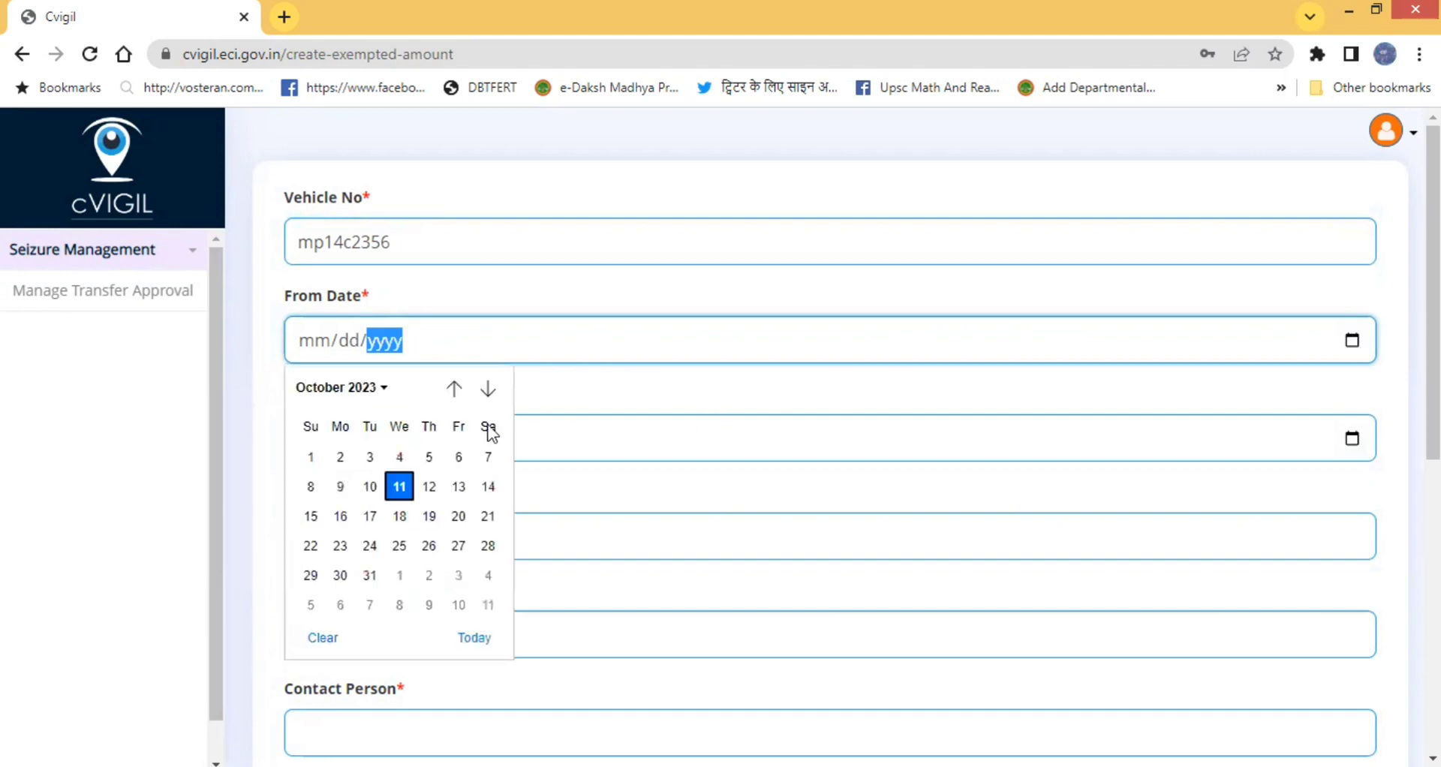
{"action": "left_click", "coordinate": [399, 488]}
{"action": "left_click", "coordinate": [345, 433]}
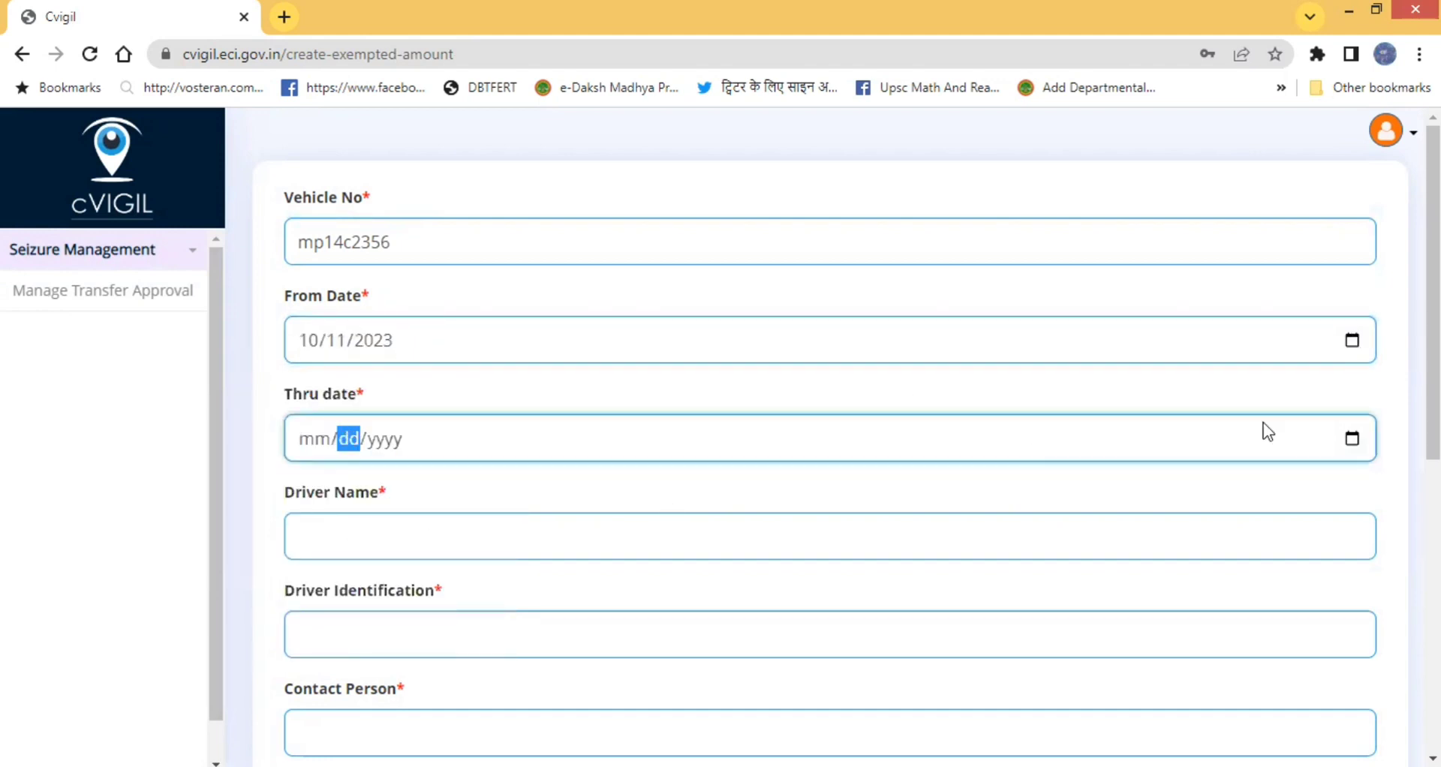
{"action": "left_click", "coordinate": [1351, 439]}
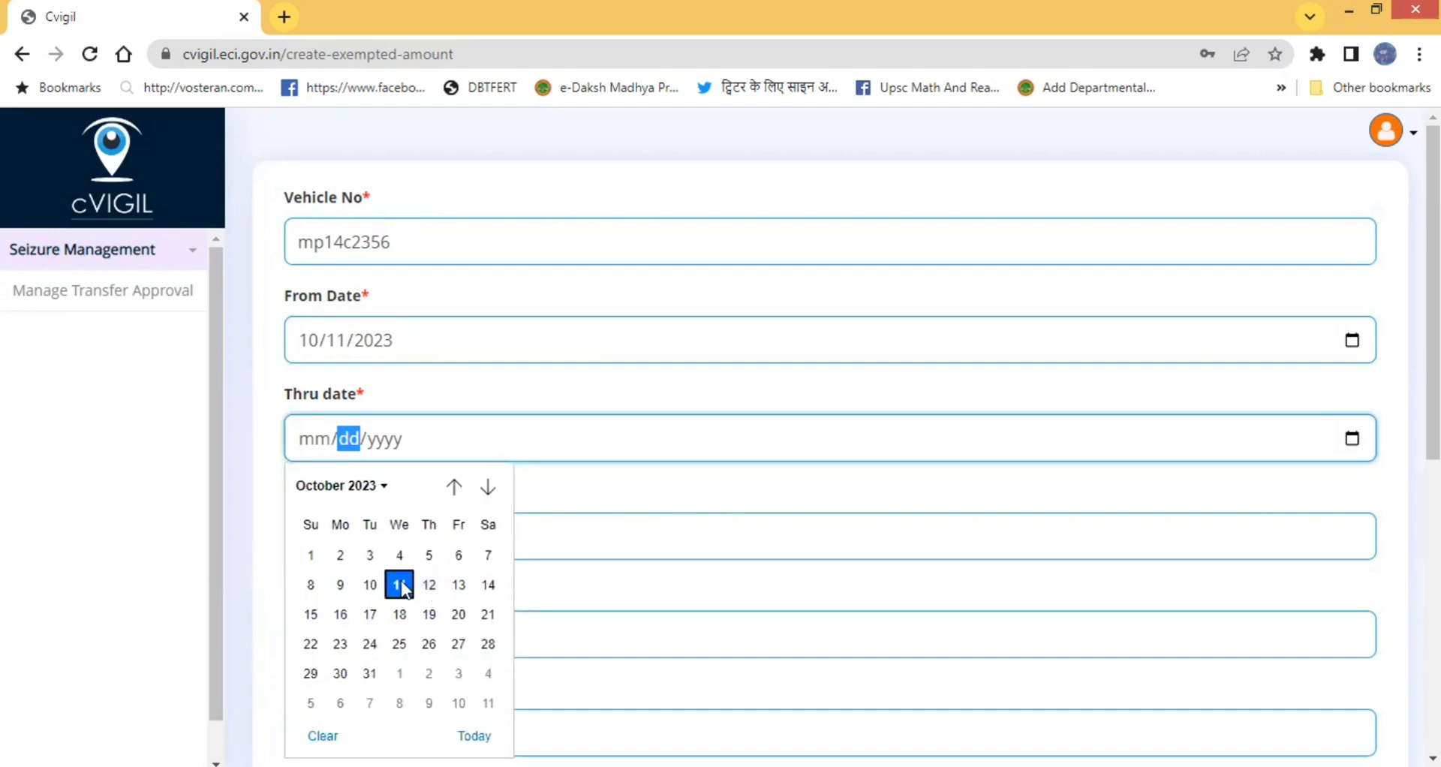
{"action": "left_click", "coordinate": [399, 585]}
{"action": "scroll", "coordinate": [334, 462], "scroll_direction": "down", "scroll_amount": 3}
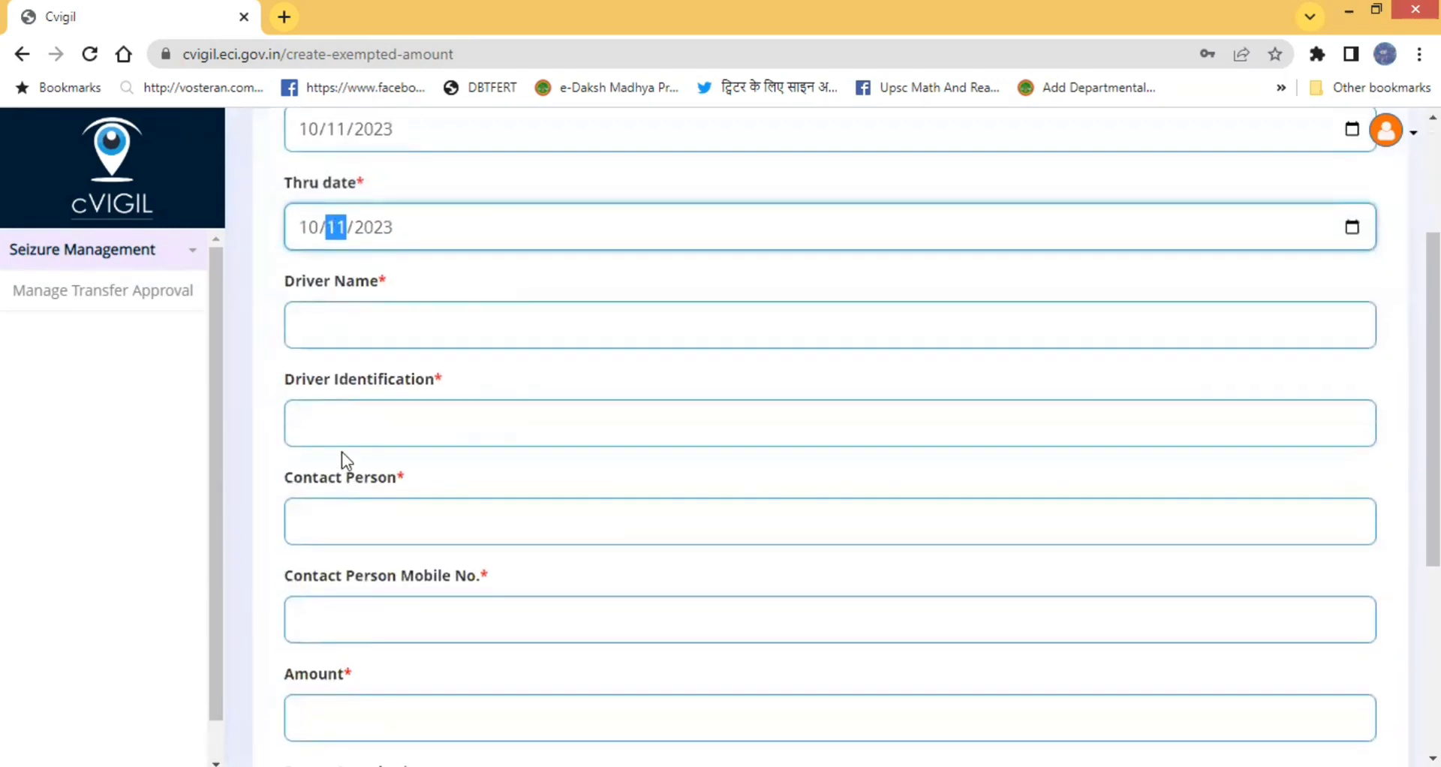
- Fill in the driver's full name and driver identification number
{"action": "left_click", "coordinate": [362, 320]}
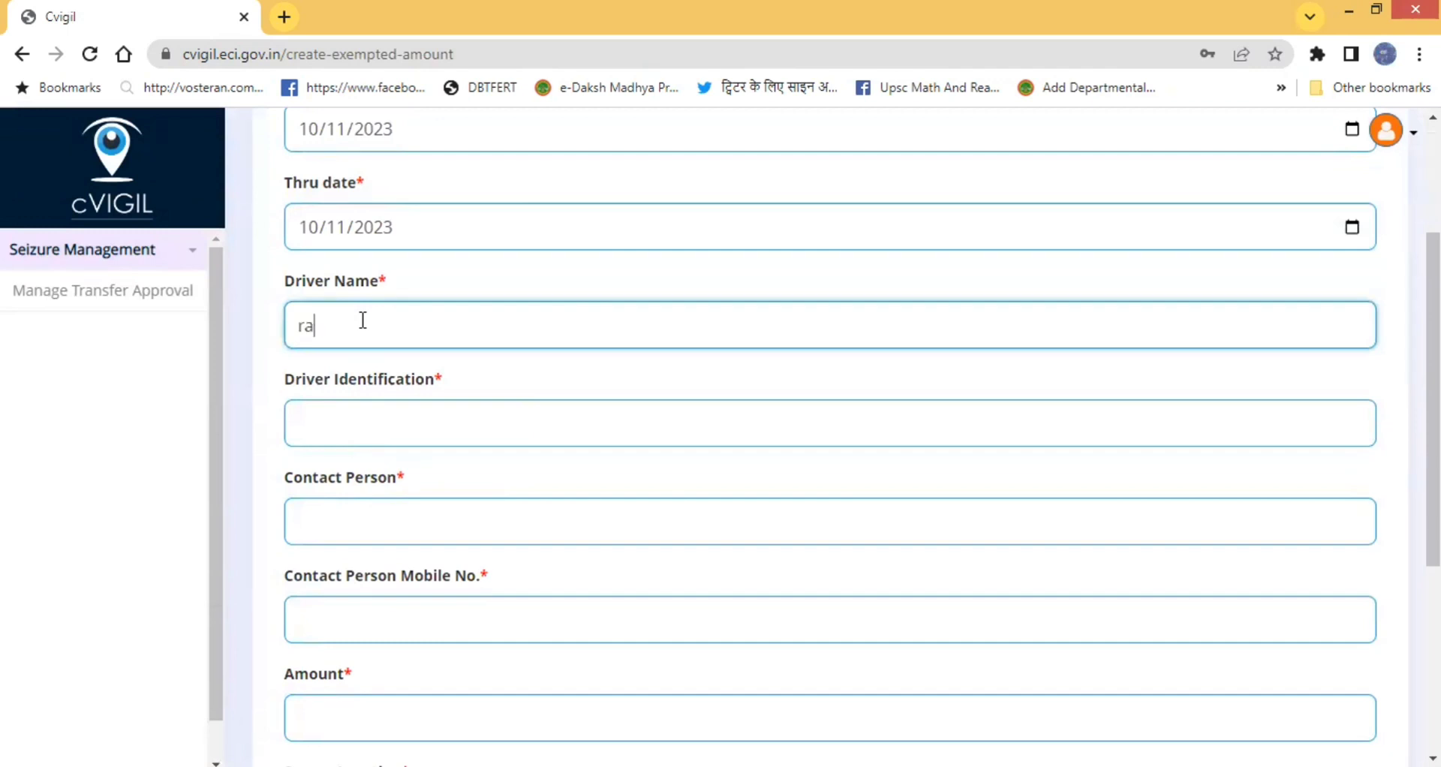
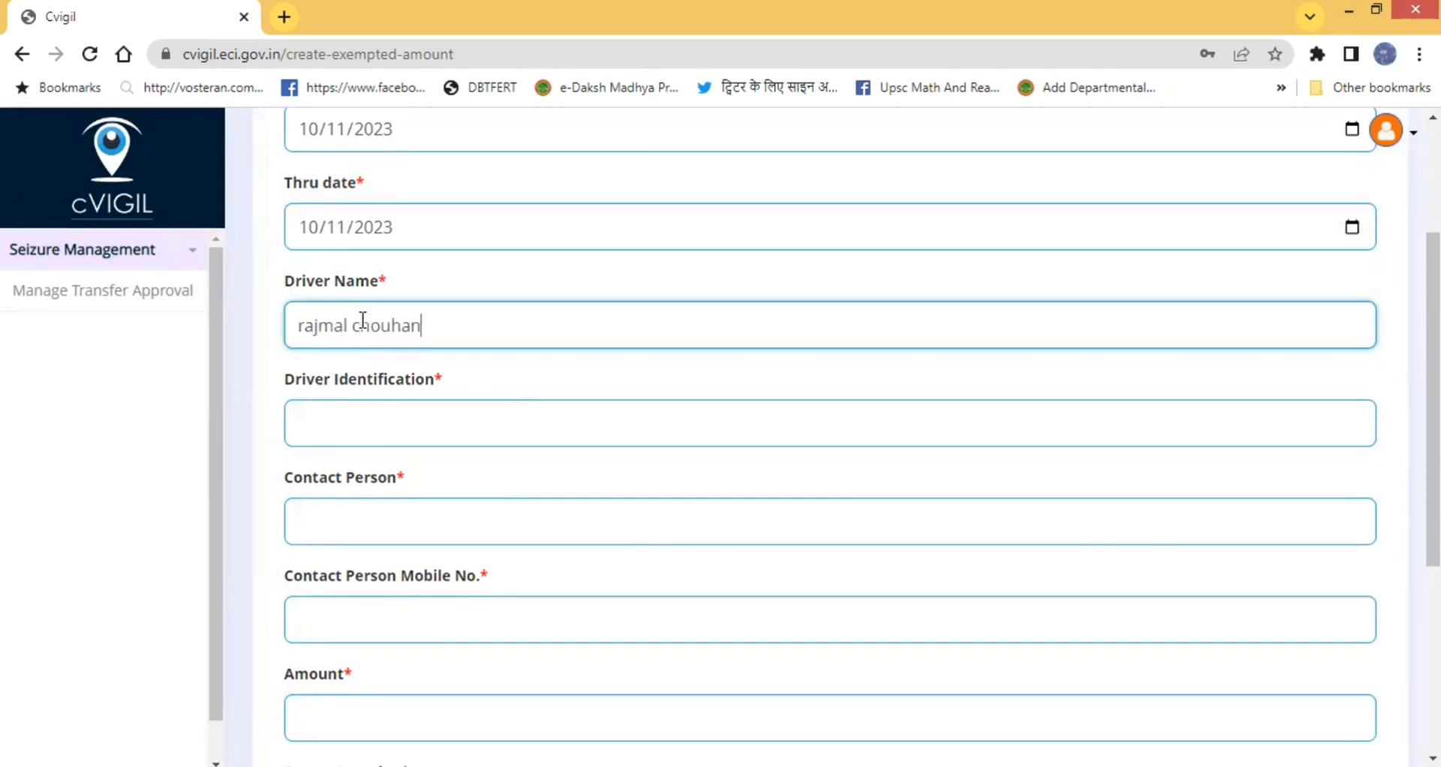
{"action": "left_click", "coordinate": [338, 427]}
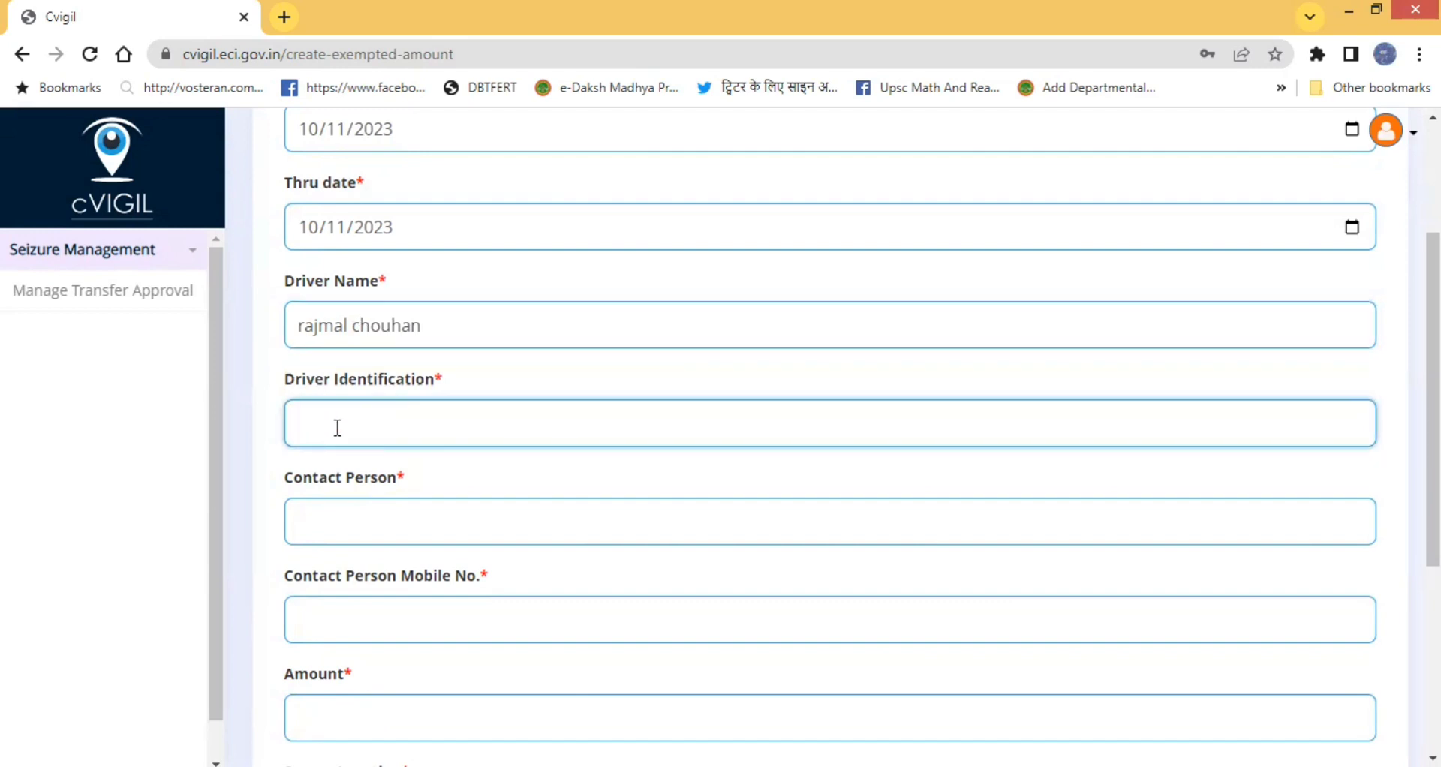
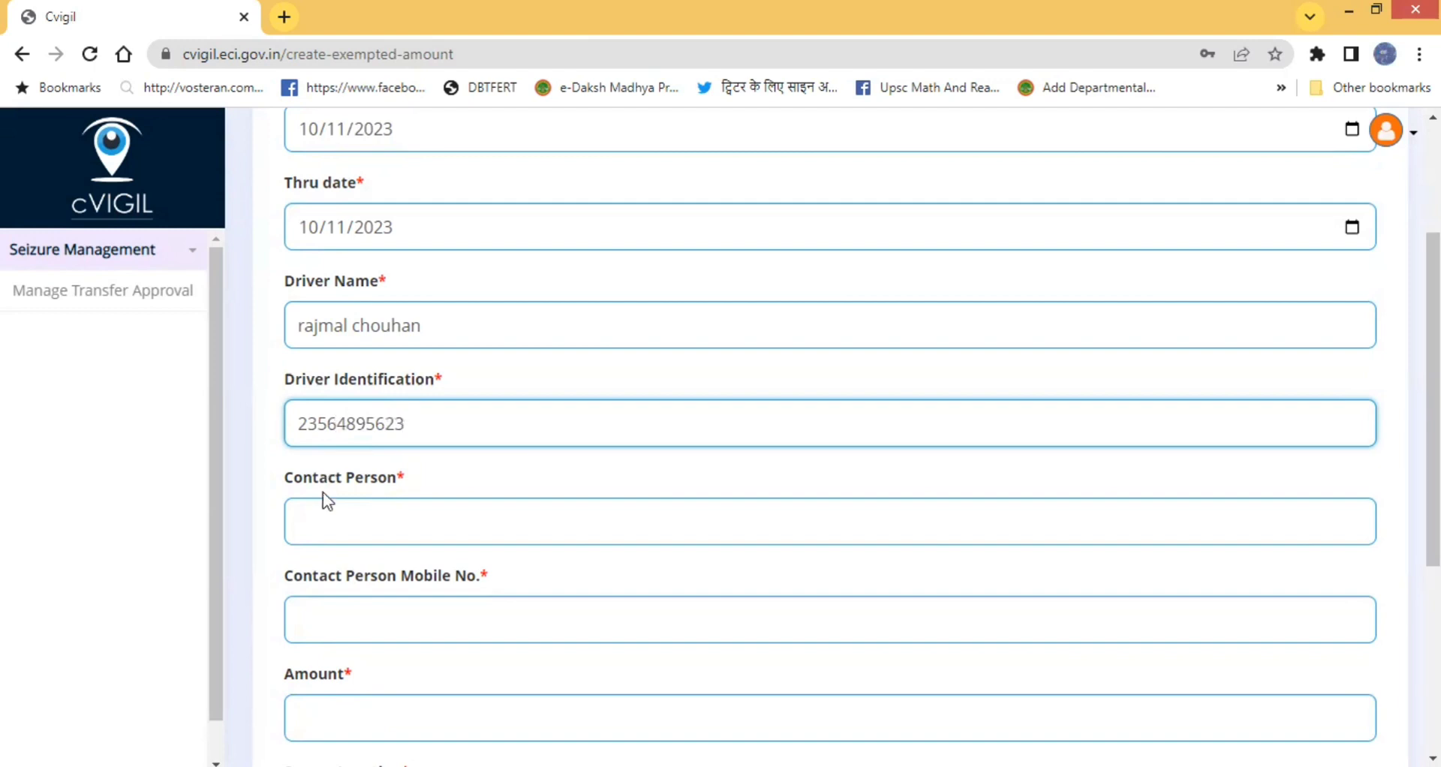
- Enter the contact person's name, correcting a mistyped entry, and type the contact's mobile number
{"action": "left_click", "coordinate": [321, 519]}
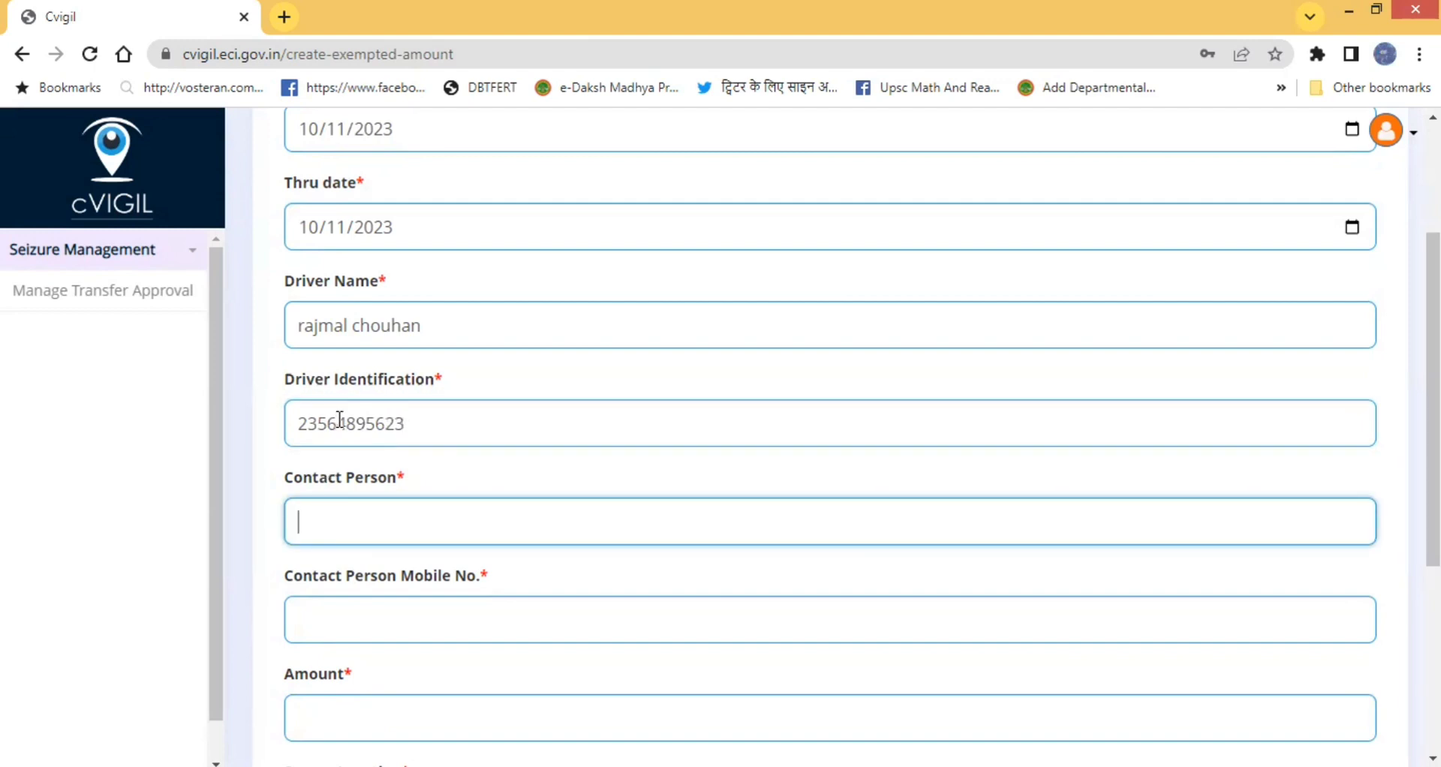
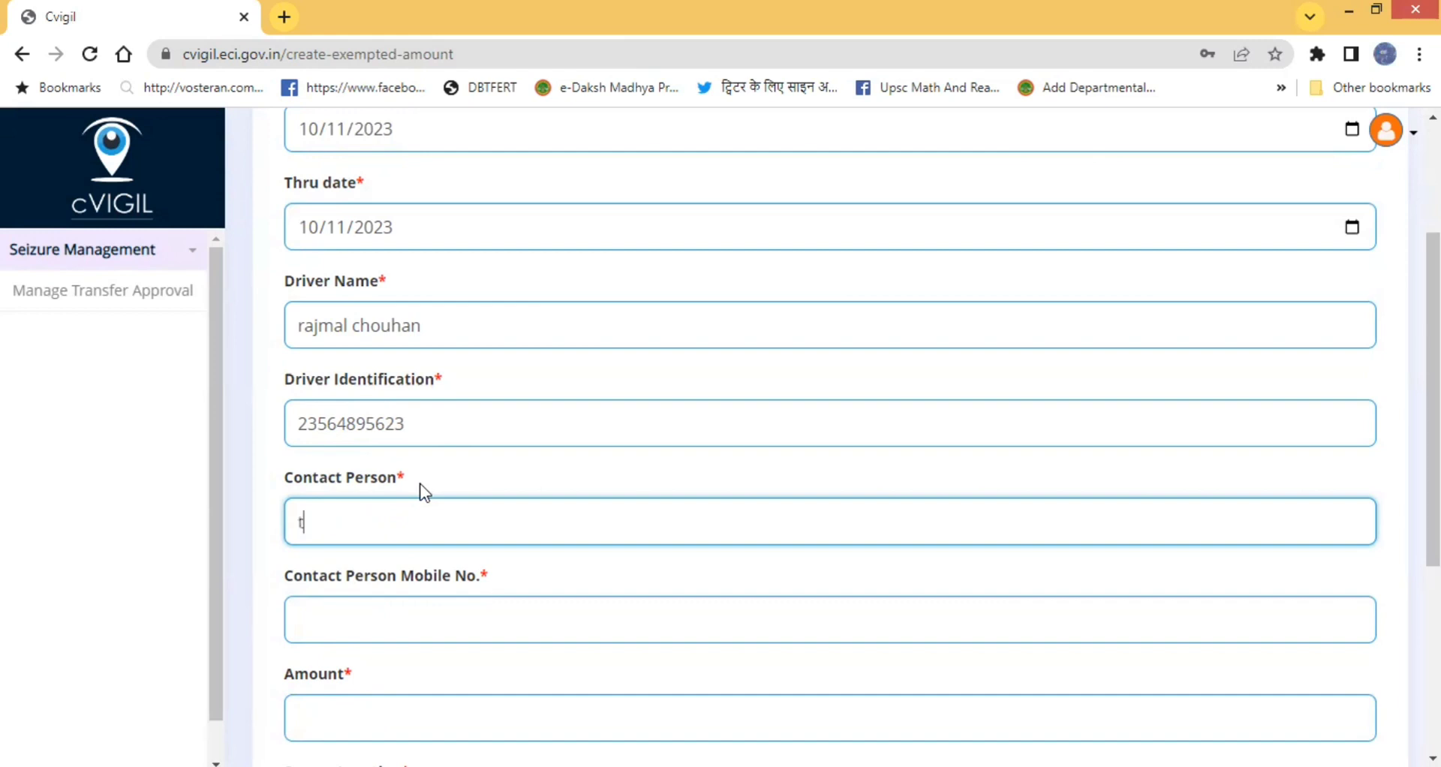
{"action": "left_click", "coordinate": [329, 624]}
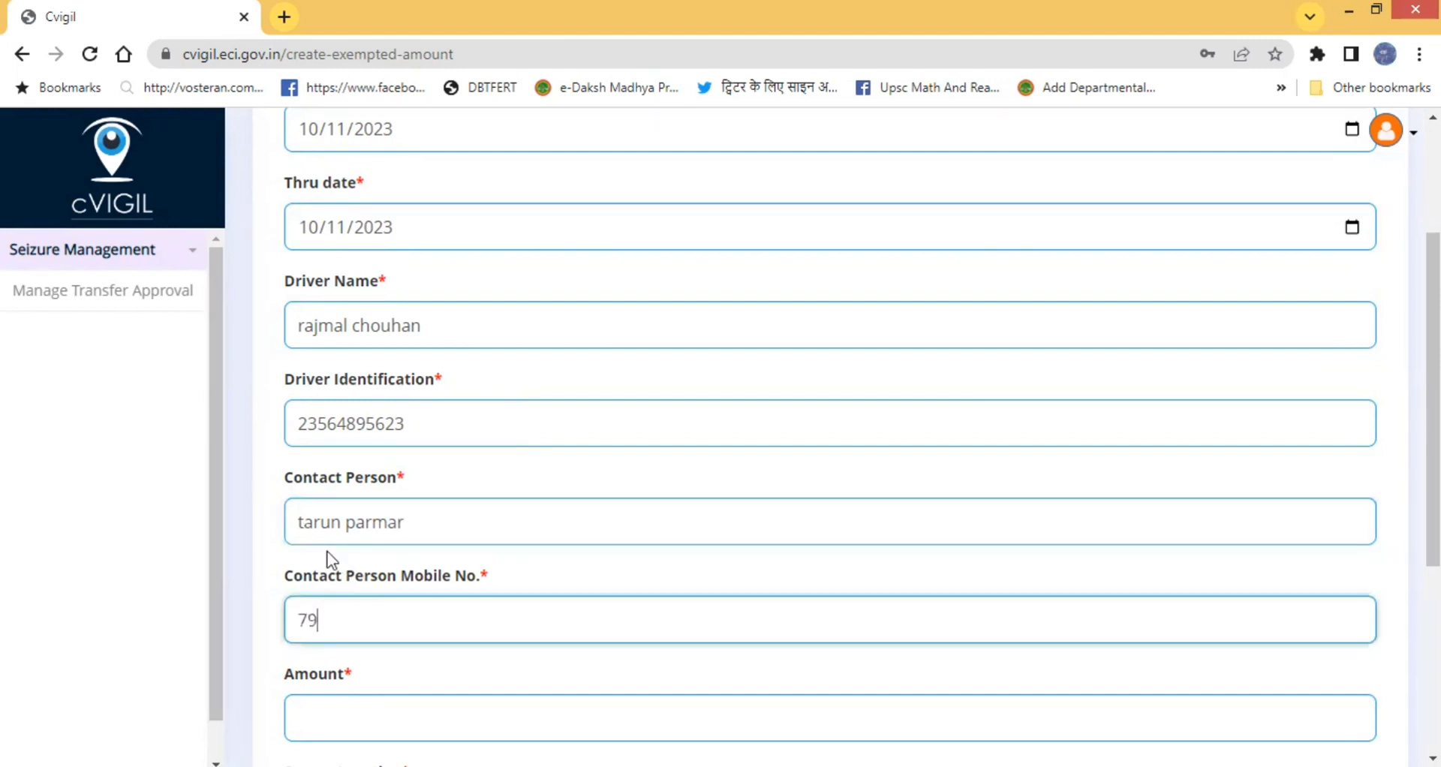
- Set Amount to 200000000 and Source Location to mandsaur
{"action": "scroll", "coordinate": [349, 556], "scroll_direction": "down", "scroll_amount": 3}
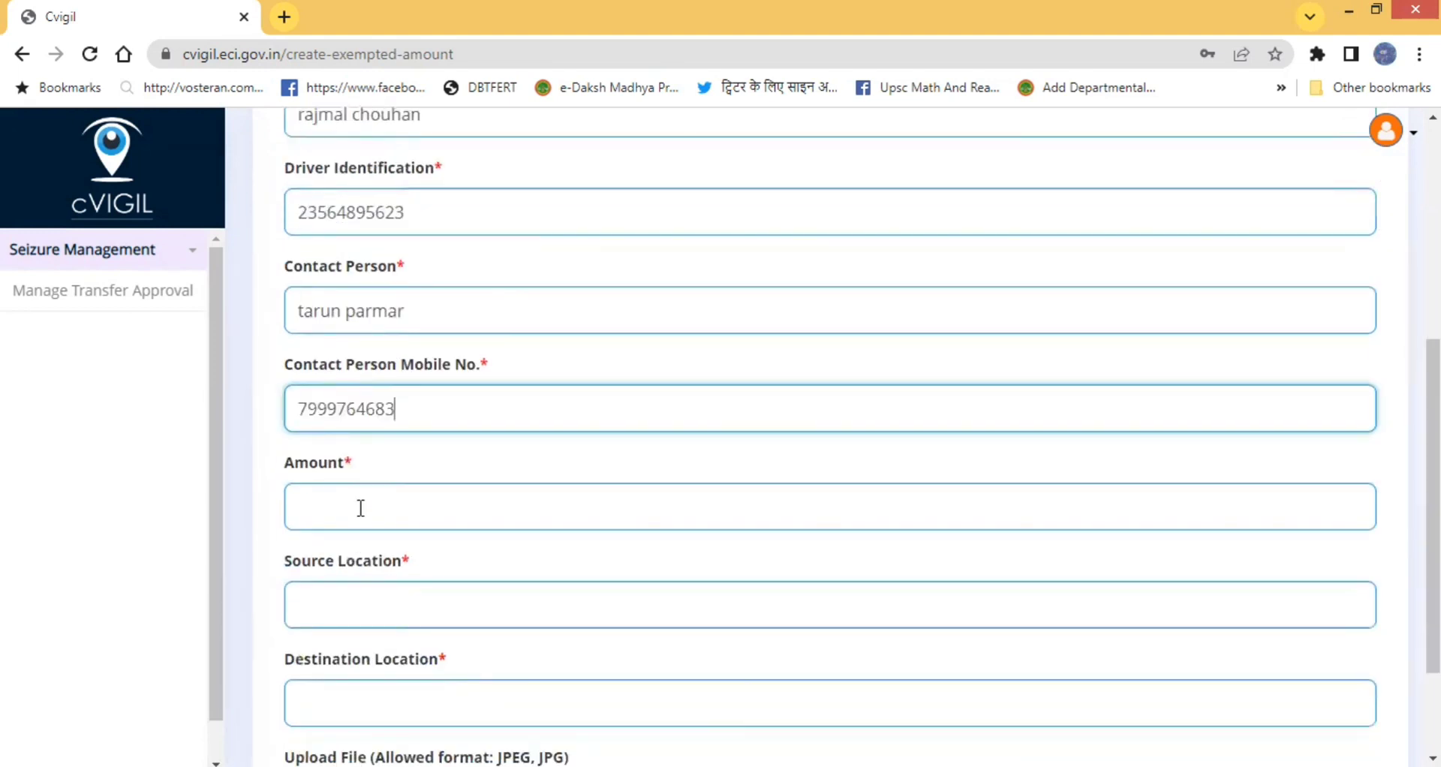
{"action": "left_click", "coordinate": [363, 508]}
{"action": "type", "text": "200000000"}
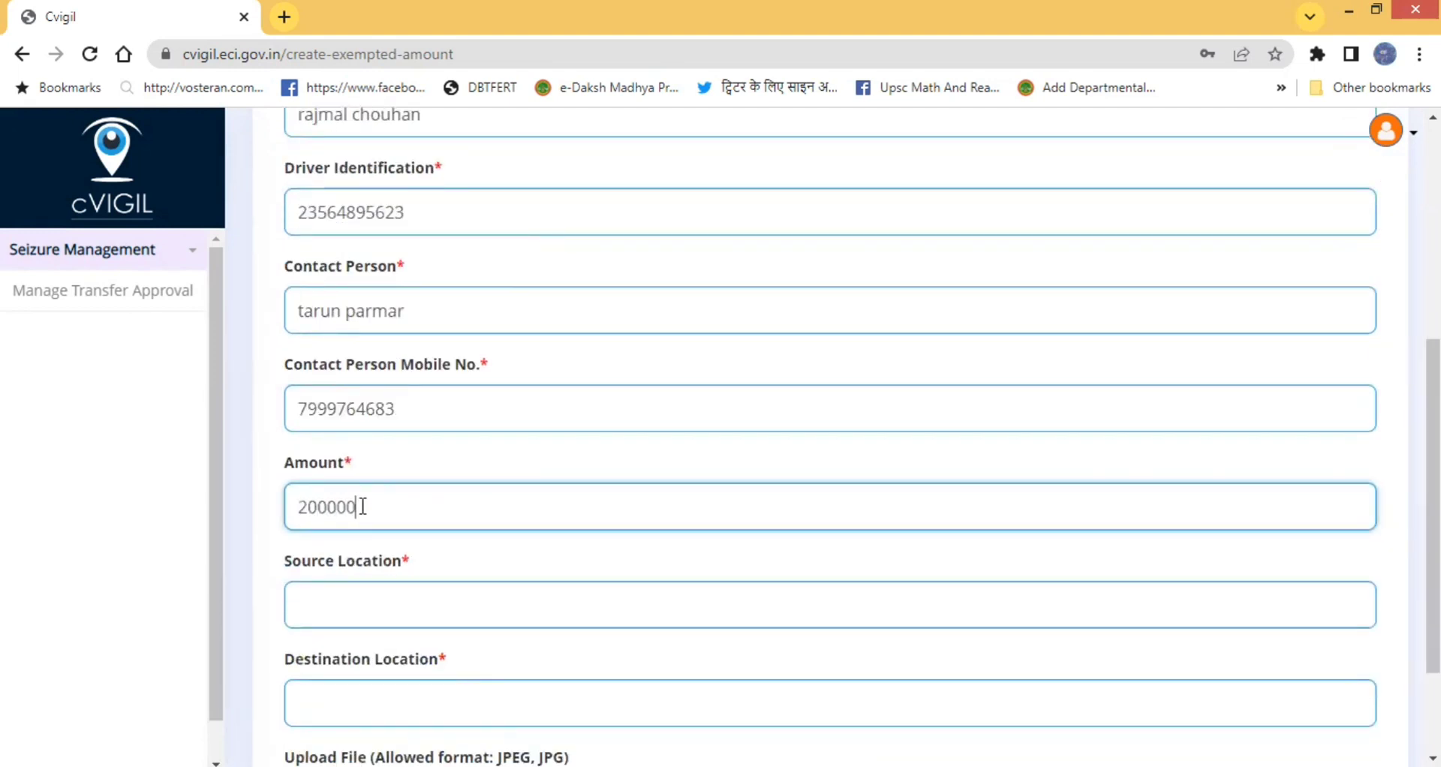
{"action": "left_click", "coordinate": [354, 612]}
{"action": "type", "text": "man"}
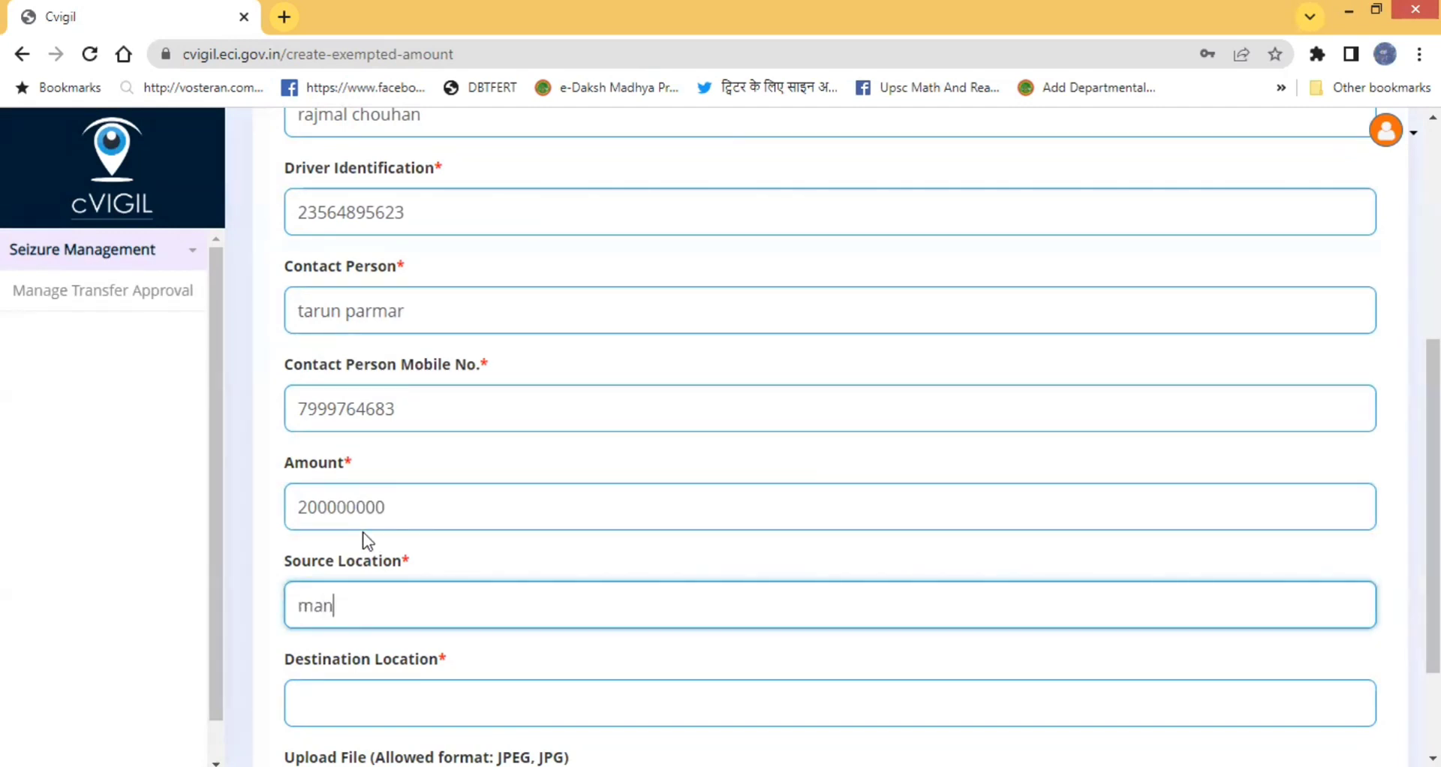
{"action": "type", "text": "dsaur"}
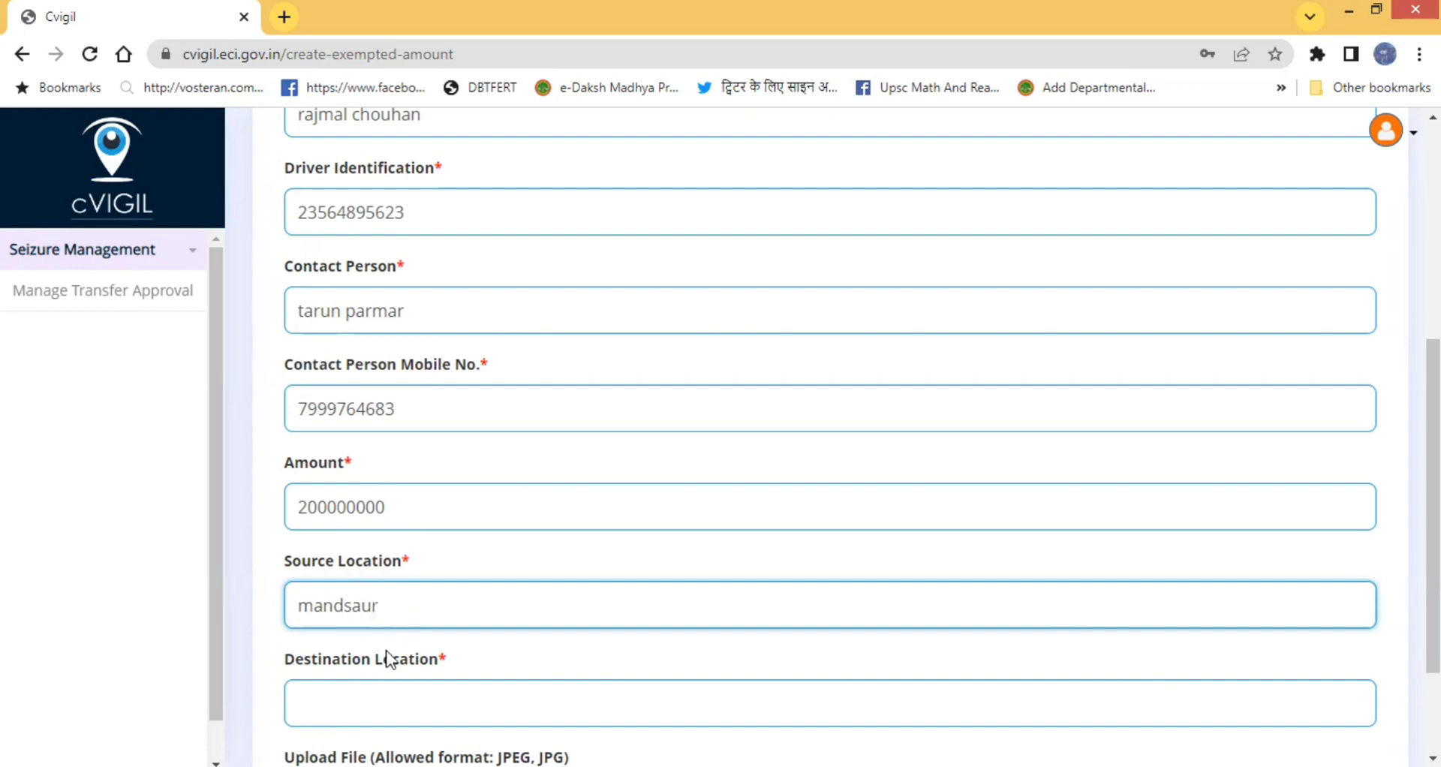
- Set Destination Location to sitamau
{"action": "scroll", "coordinate": [399, 615], "scroll_direction": "up", "scroll_amount": 3}
{"action": "scroll", "coordinate": [398, 620], "scroll_direction": "up", "scroll_amount": 3}
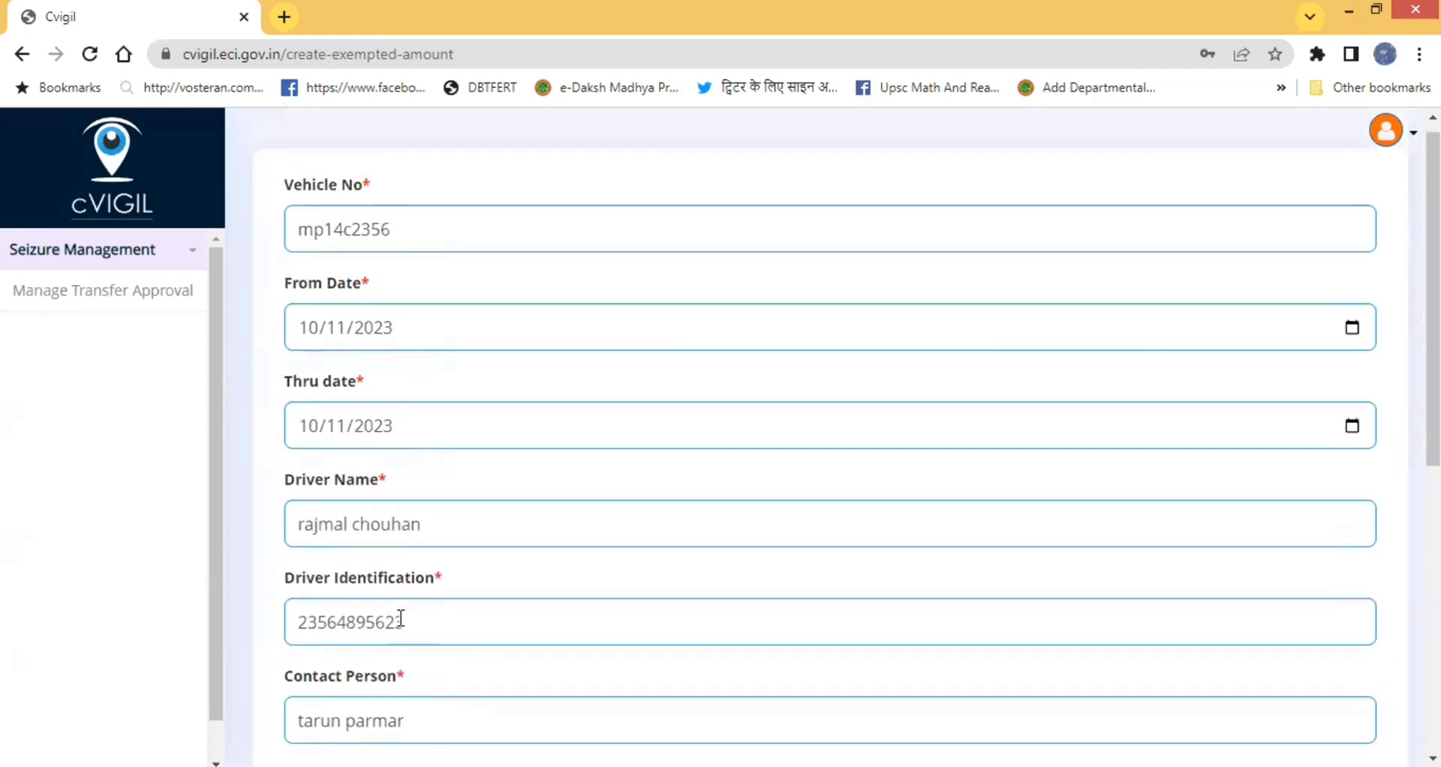
{"action": "scroll", "coordinate": [400, 617], "scroll_direction": "down", "scroll_amount": 1}
{"action": "scroll", "coordinate": [401, 617], "scroll_direction": "down", "scroll_amount": 6}
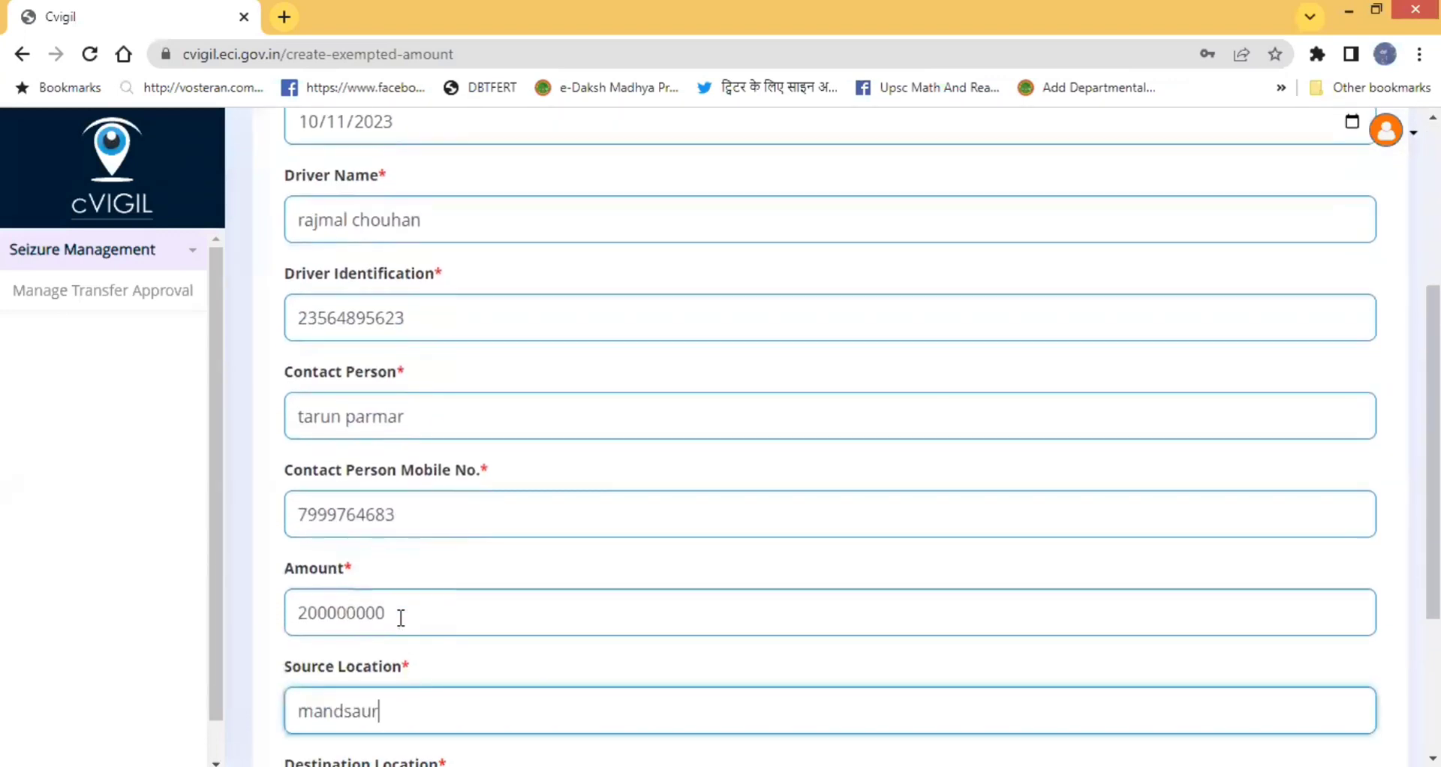
{"action": "left_click", "coordinate": [390, 555]}
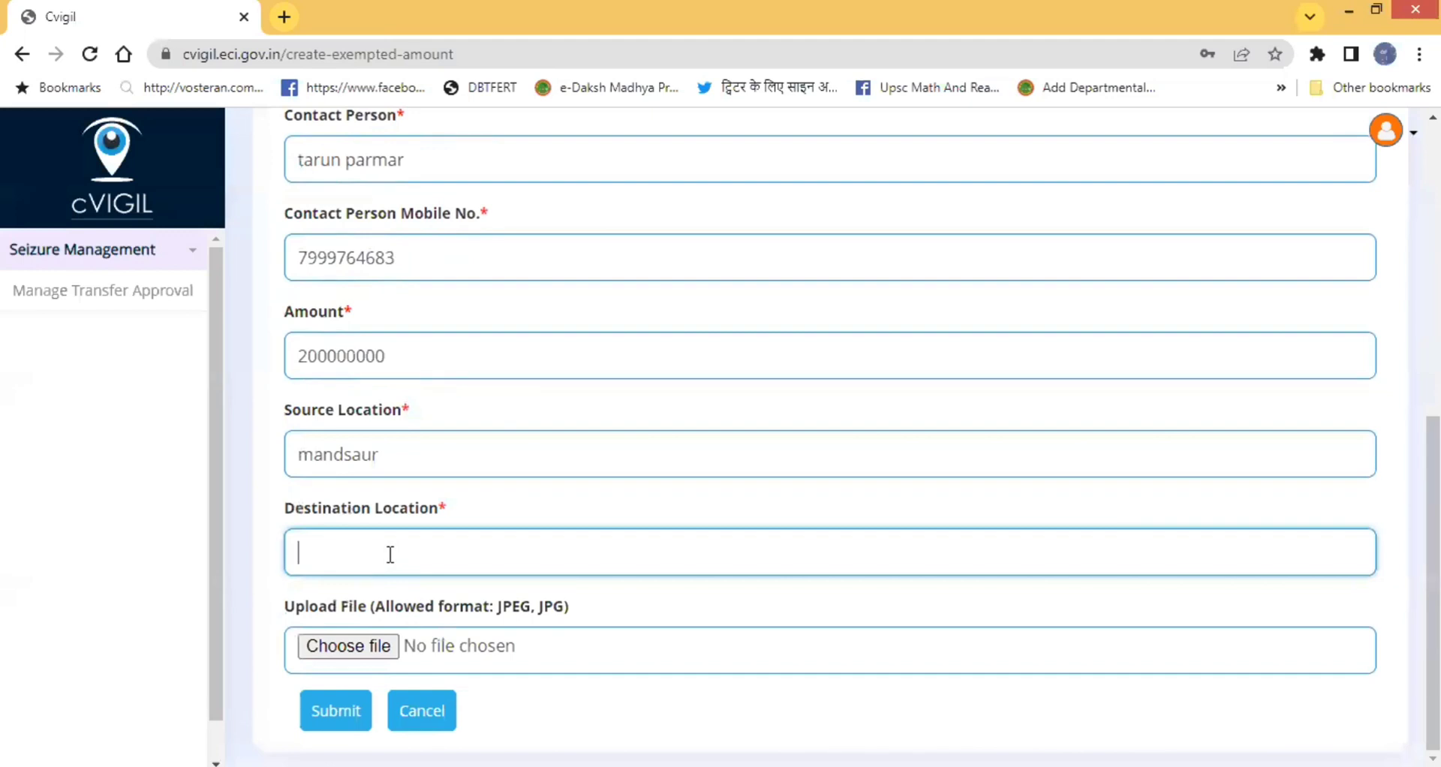
{"action": "type", "text": "sitamau"}
{"action": "scroll", "coordinate": [389, 555], "scroll_direction": "up", "scroll_amount": 1}
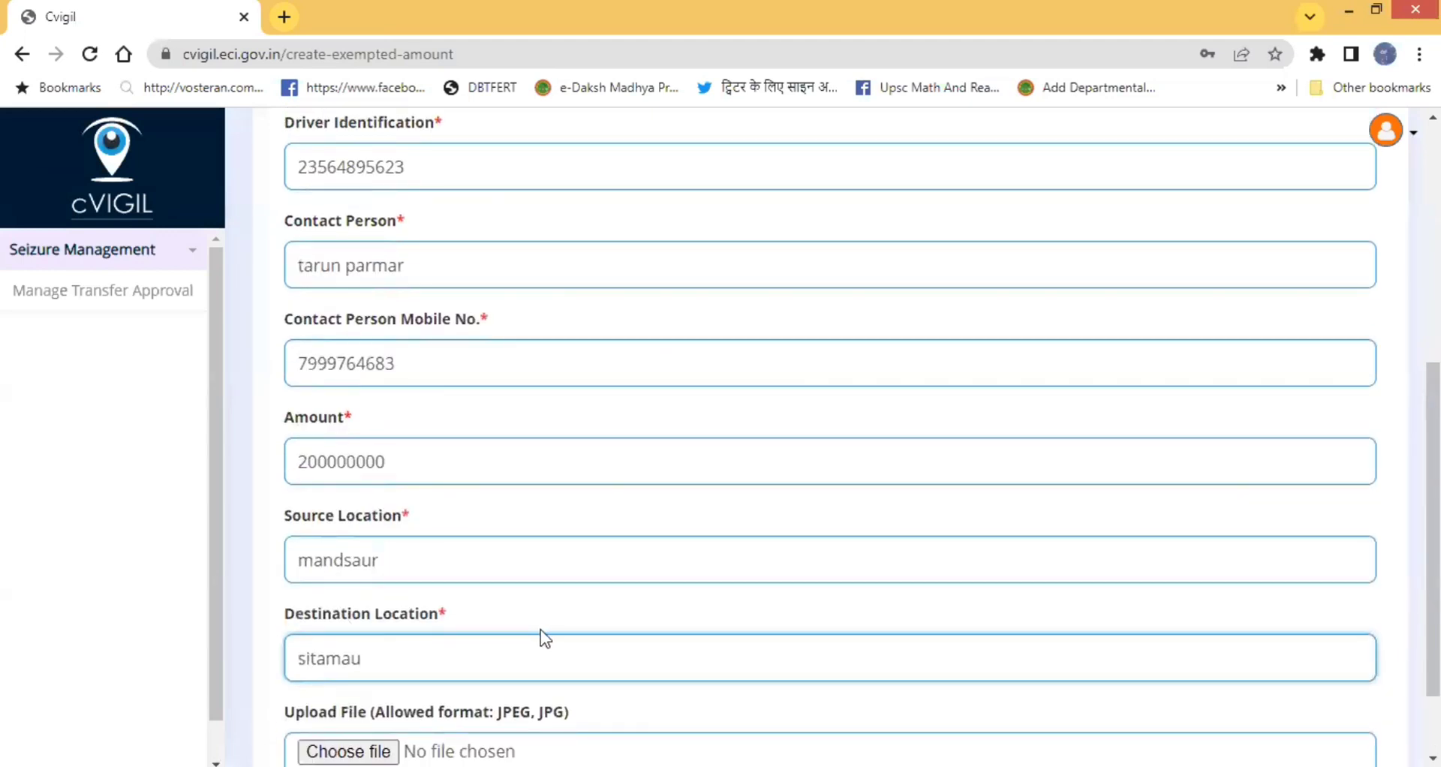
{"action": "scroll", "coordinate": [540, 630], "scroll_direction": "down", "scroll_amount": 1}
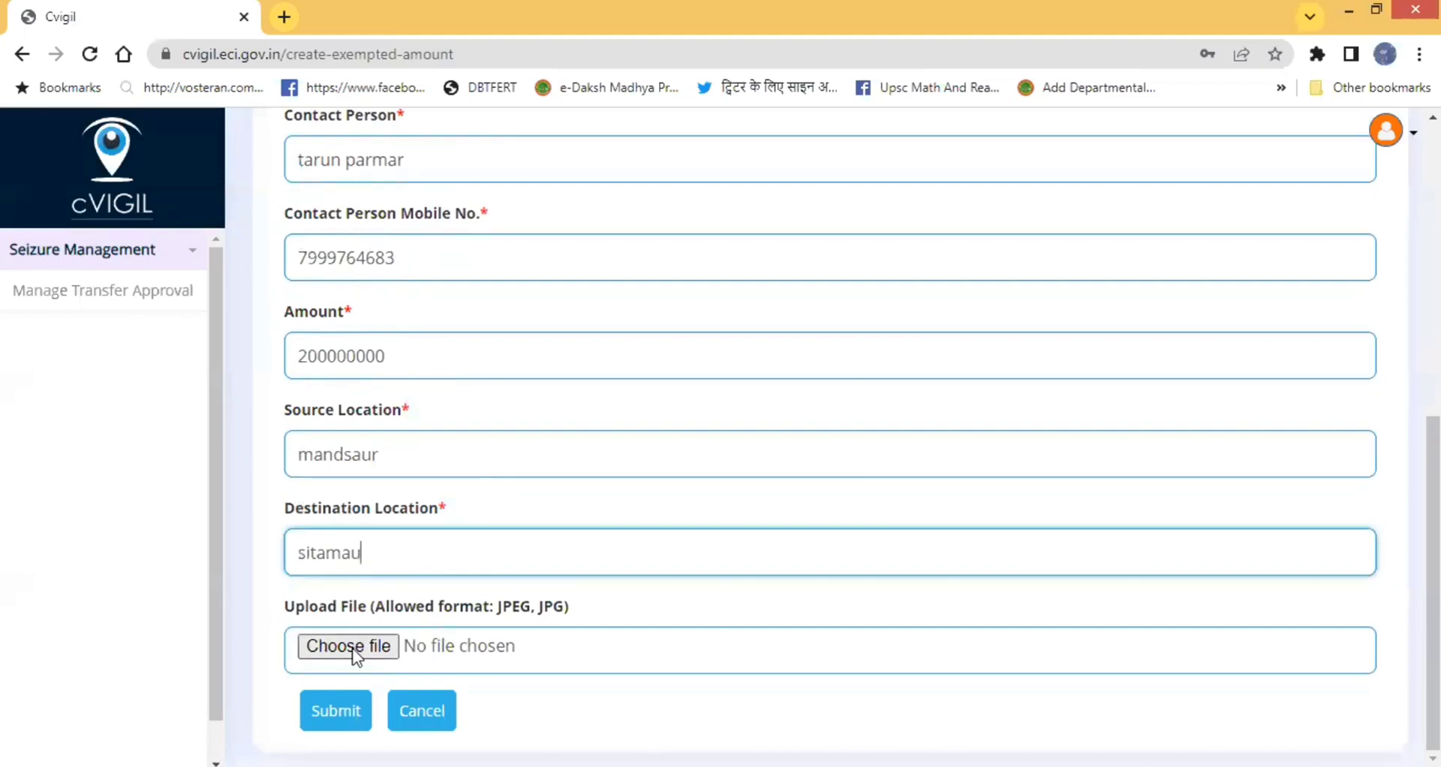
- Attach the document सुचना का अधिकार सेवा.docx to the exempted-amount form
{"action": "left_click", "coordinate": [349, 646]}
{"action": "left_click_drag", "start_coordinate": [1085, 304], "coordinate": [1118, 582]}
{"action": "left_click", "coordinate": [699, 532]}
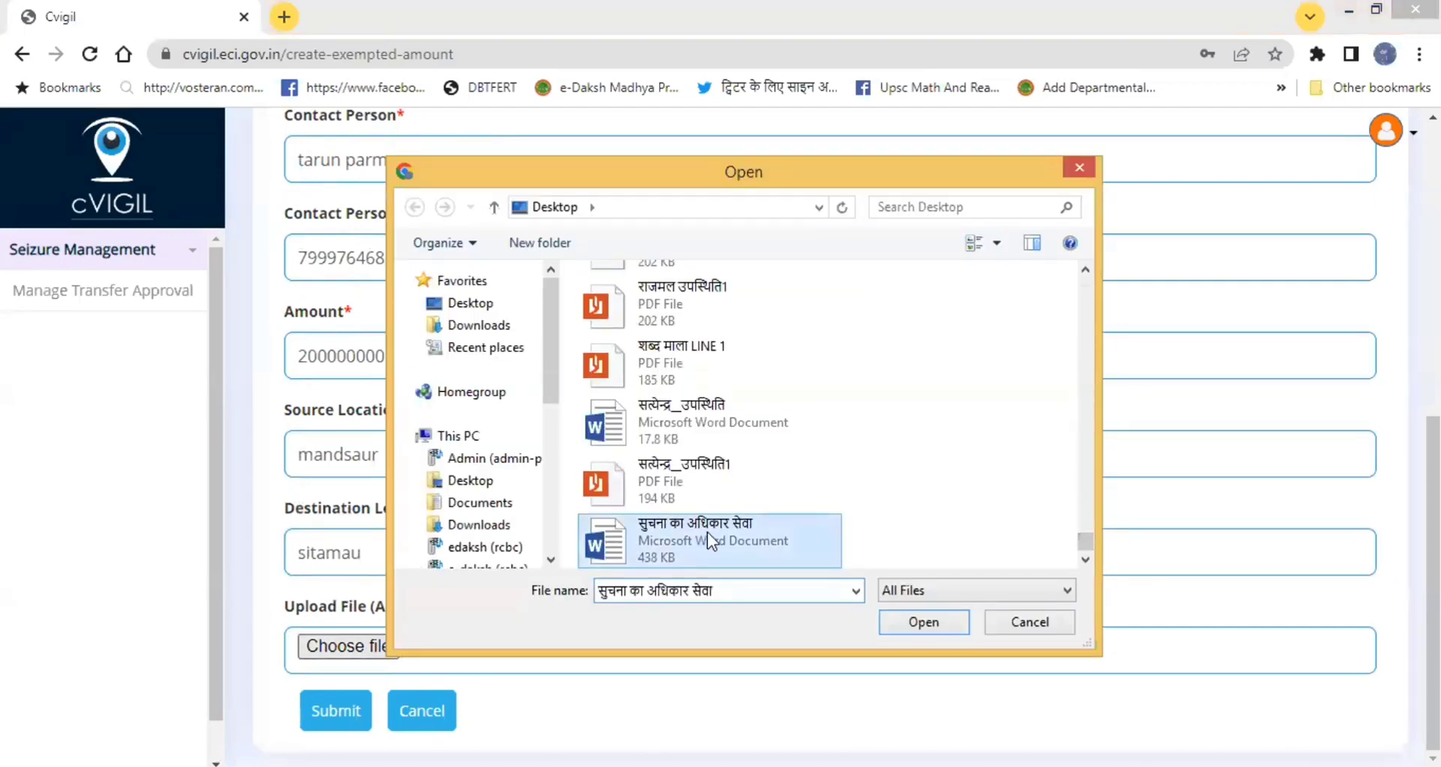
{"action": "left_click", "coordinate": [906, 619]}
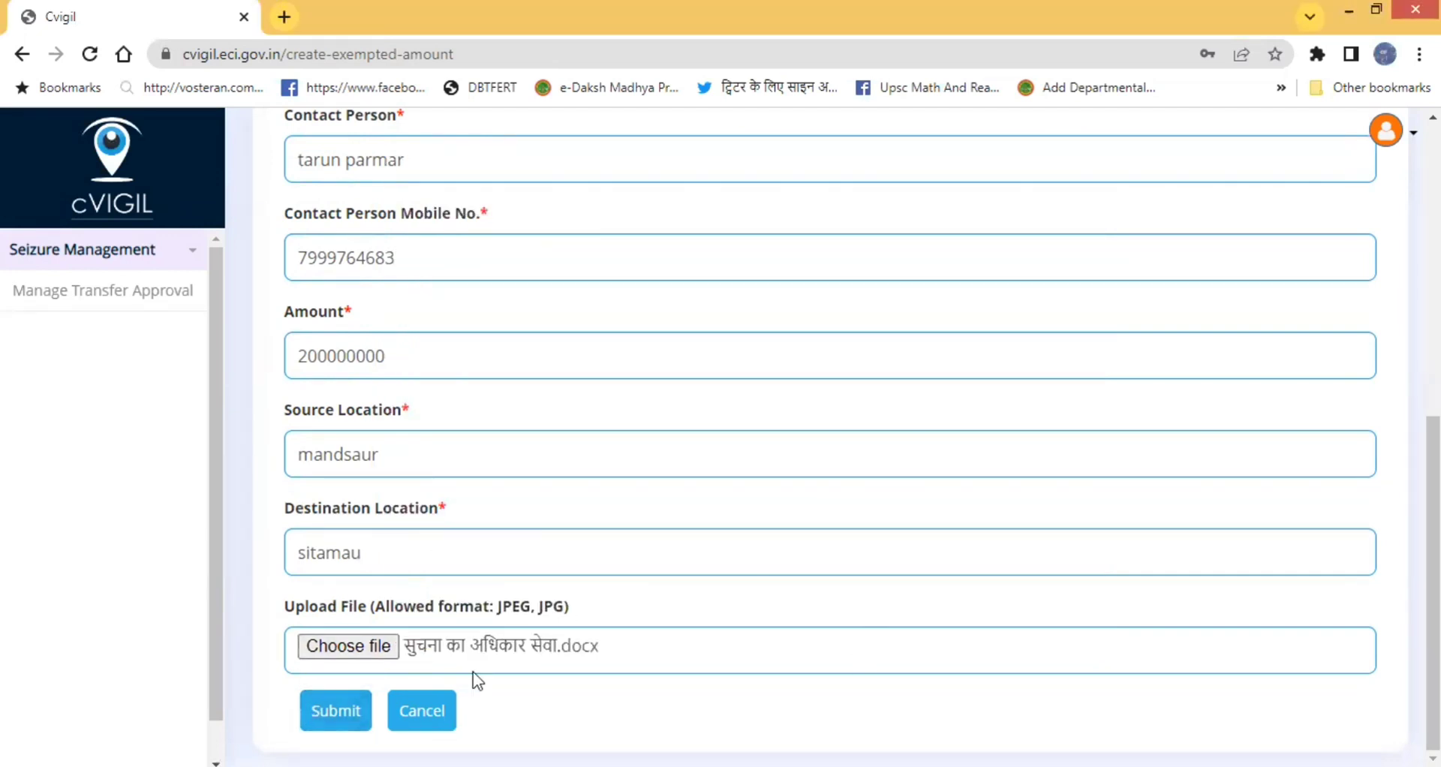
{"action": "scroll", "coordinate": [611, 618], "scroll_direction": "up", "scroll_amount": 5}
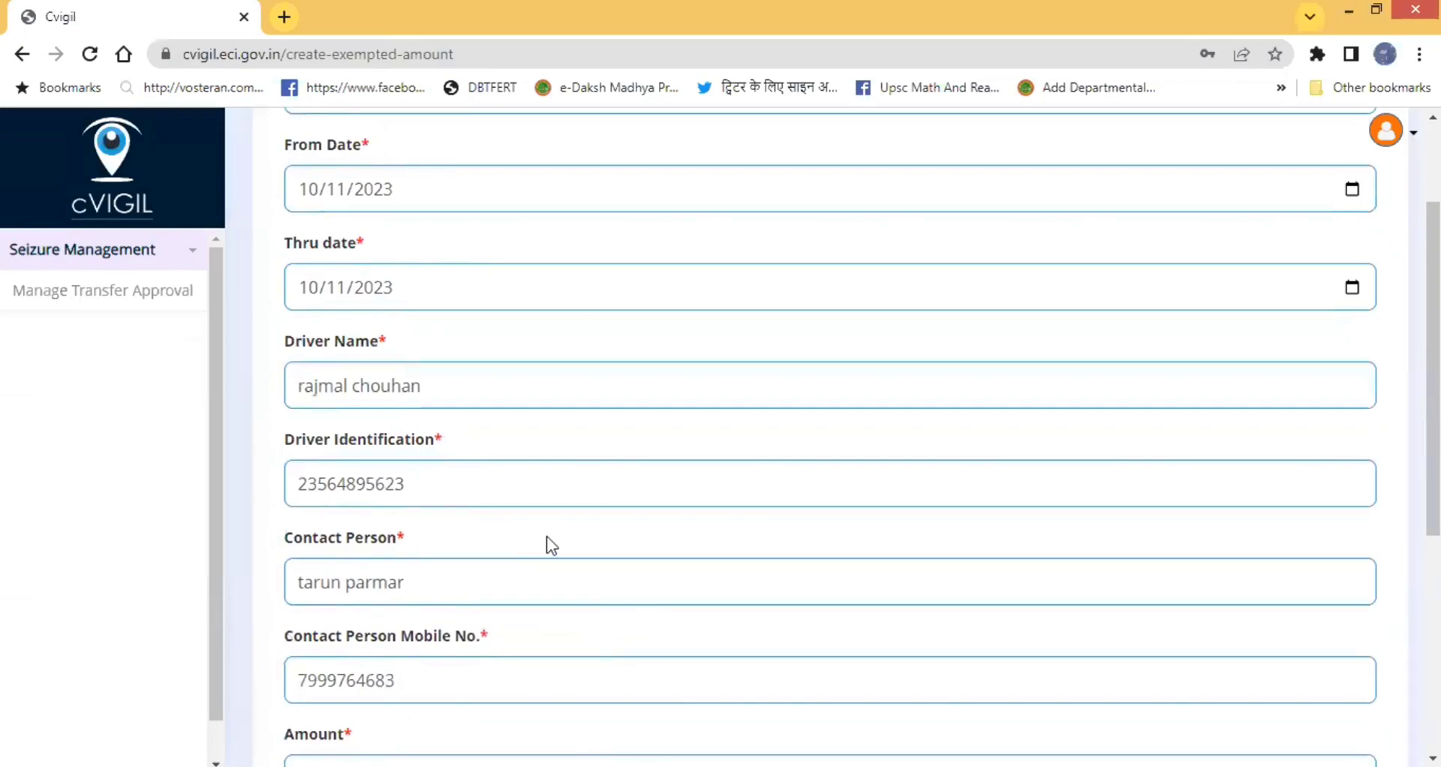
{"action": "scroll", "coordinate": [546, 536], "scroll_direction": "up", "scroll_amount": 2}
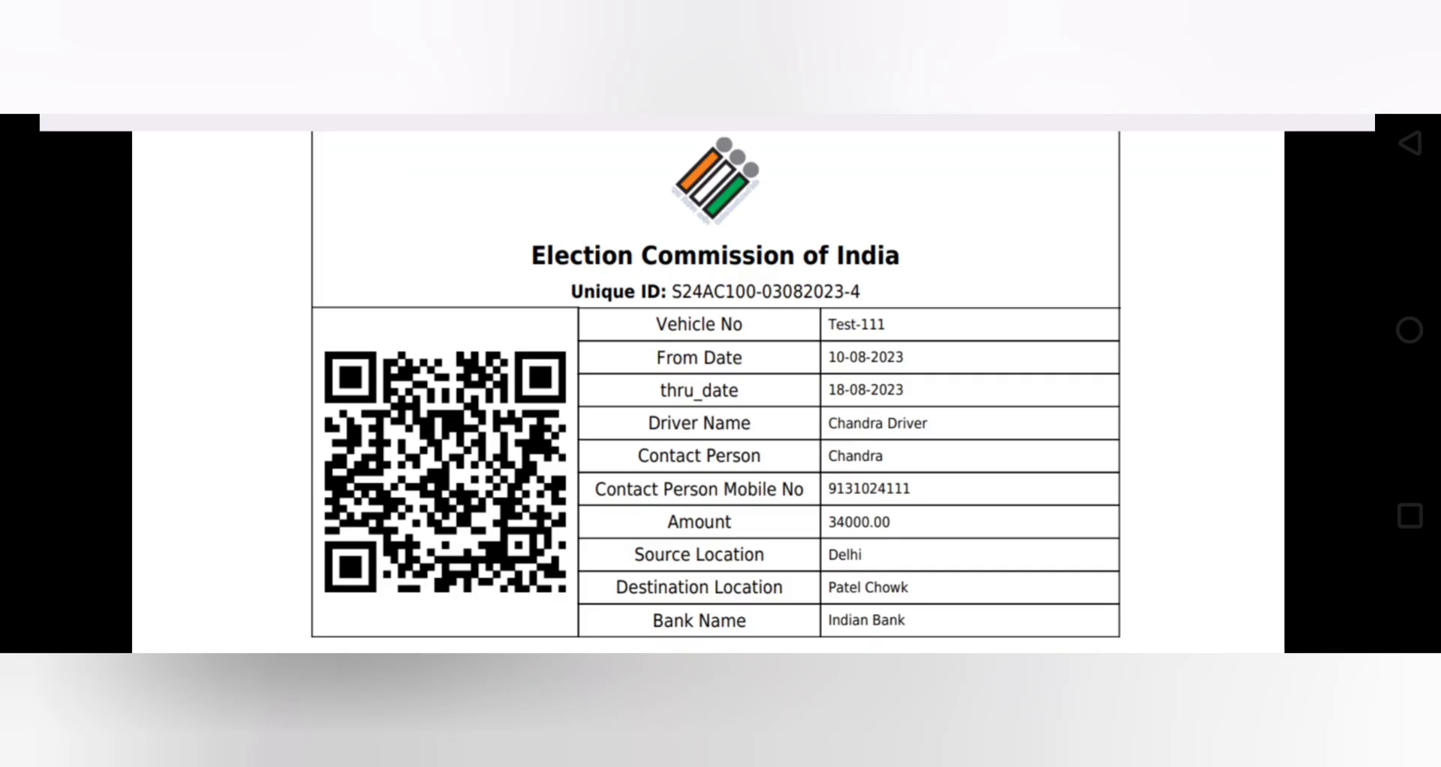